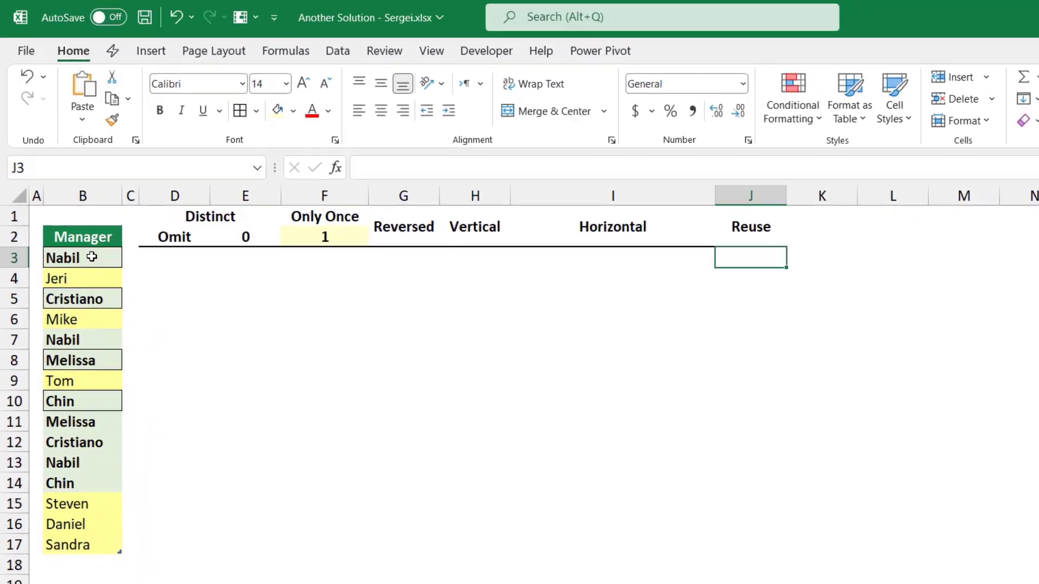
Step: Check the manager table's name, and list its distinct managers from D3 with =UNIQUE(Data[Manager])
click(161, 97)
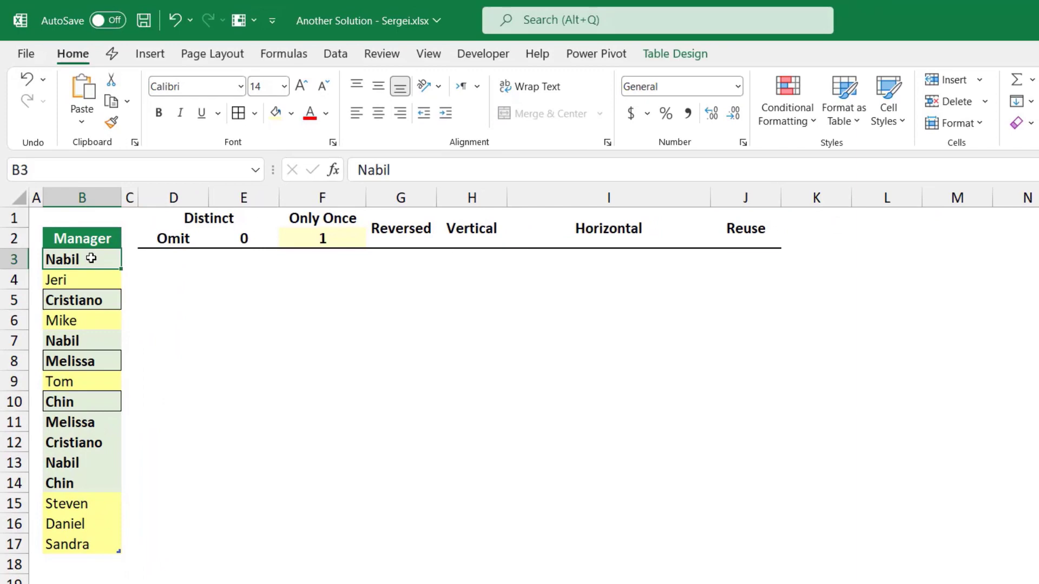
click(667, 54)
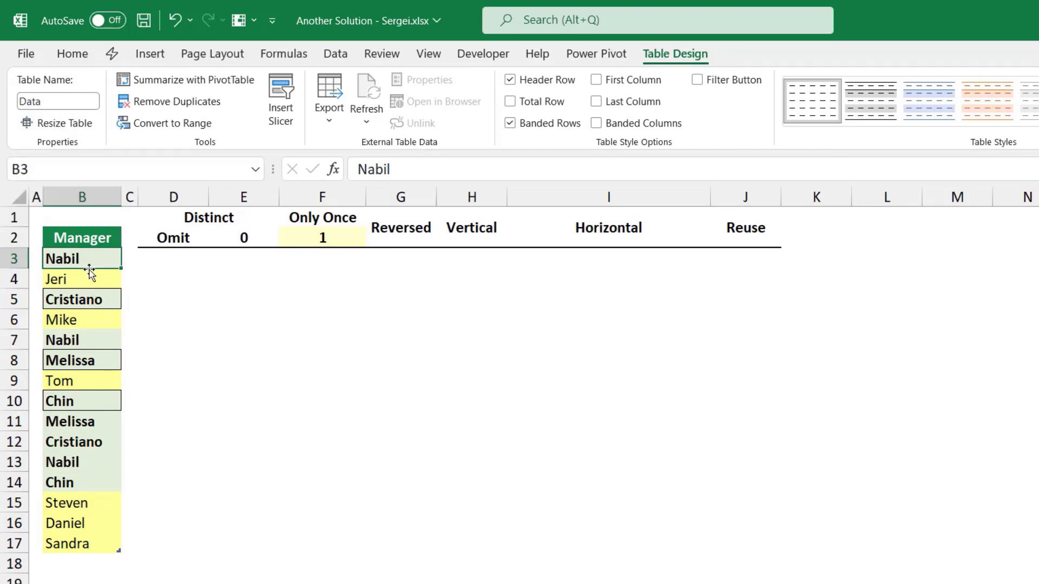
click(173, 257)
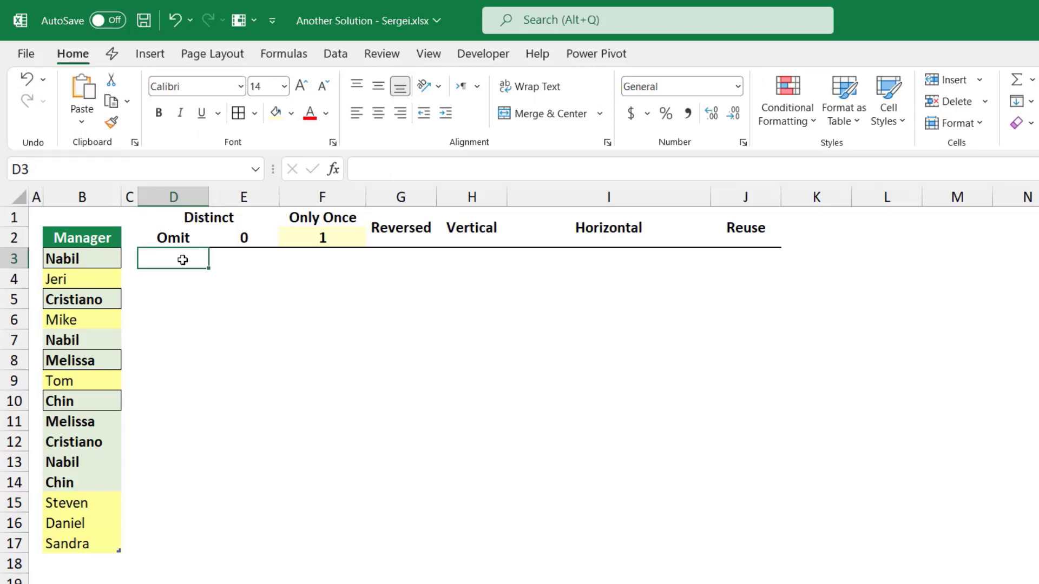
text(=uniq)
key(Tab)
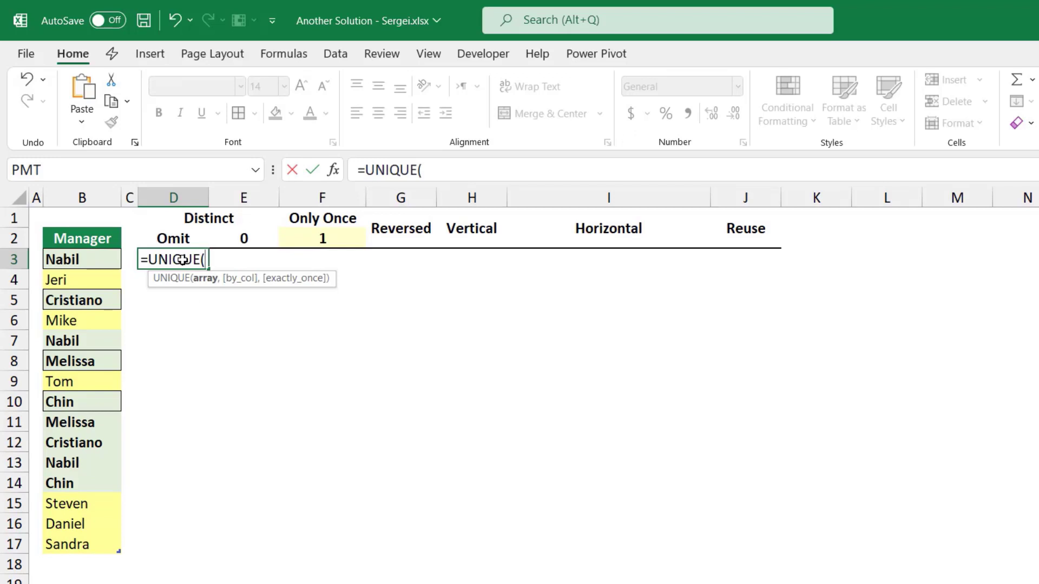
click(82, 230)
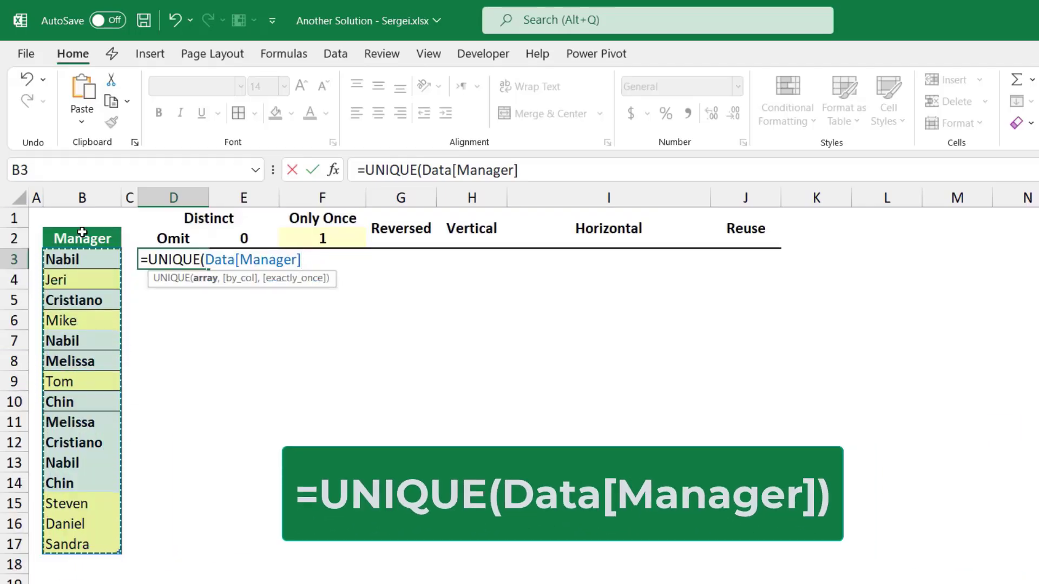
text())
key(Return)
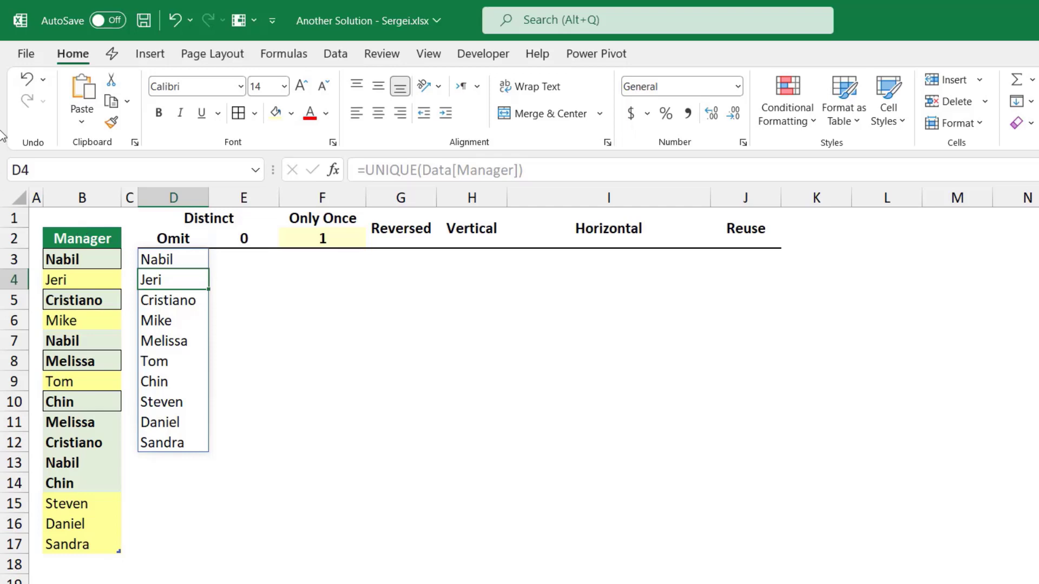
Step: Enter =UNIQUE(Data[Manager],,0) in E3 to list every distinct manager with the exactly_once argument set to 0
click(244, 266)
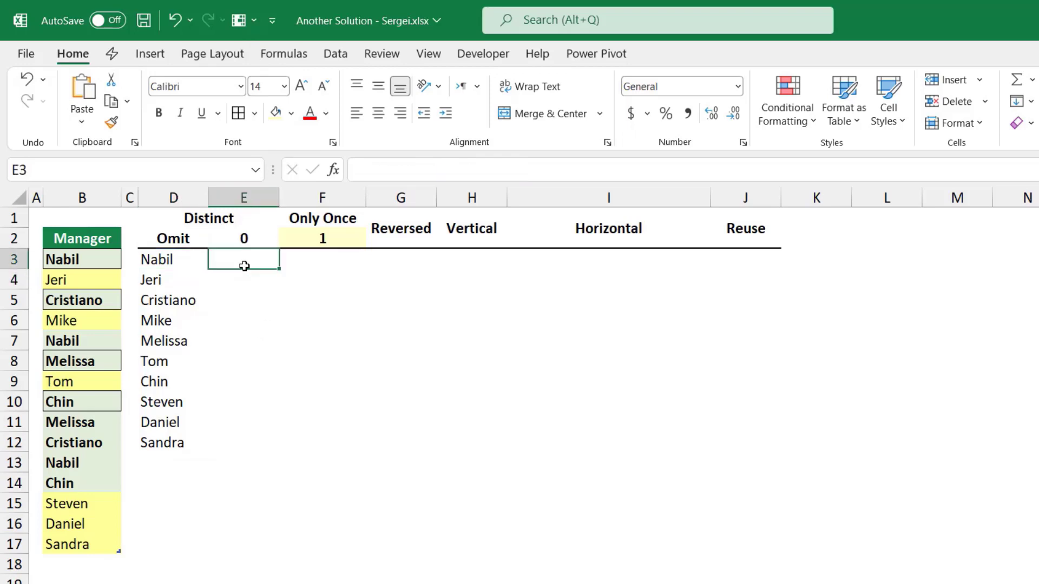
text(=uniq)
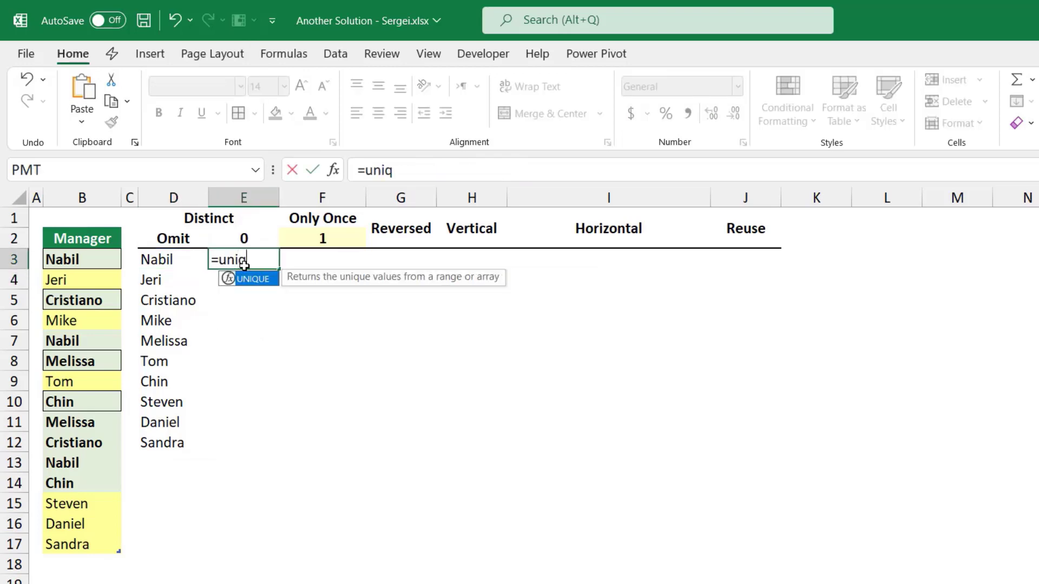
key(Tab)
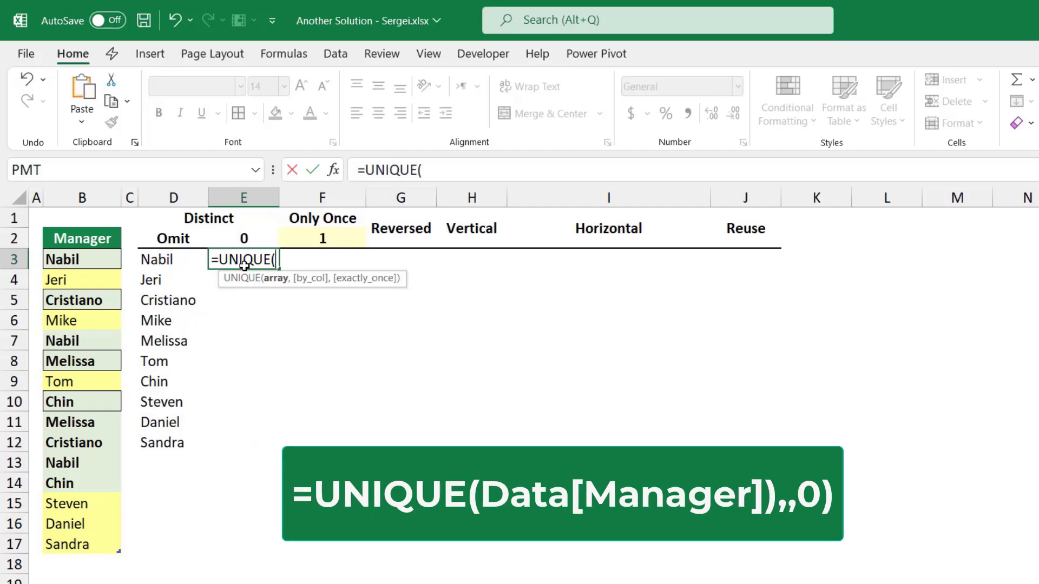
click(91, 235)
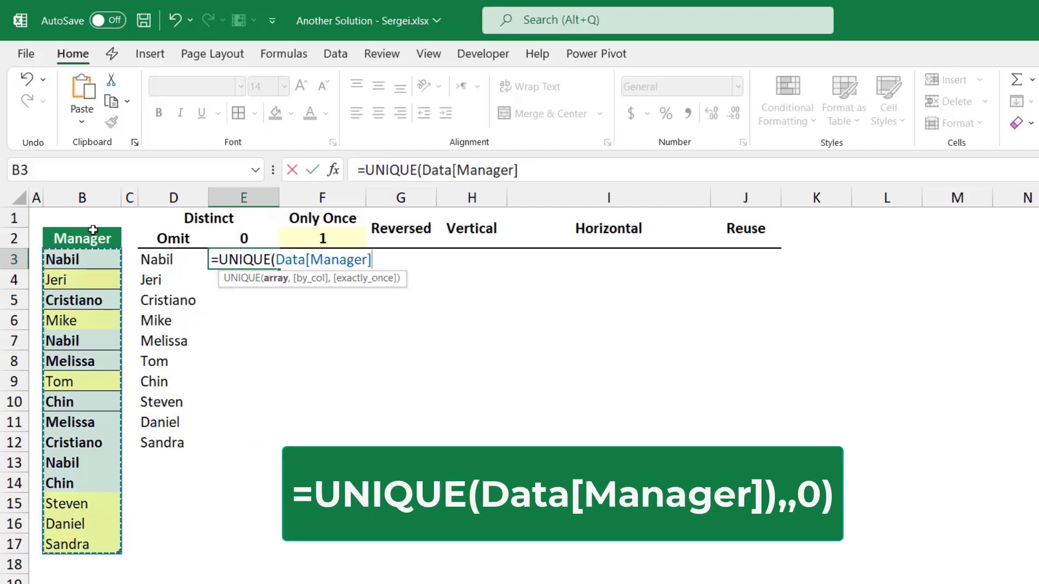
text(,)
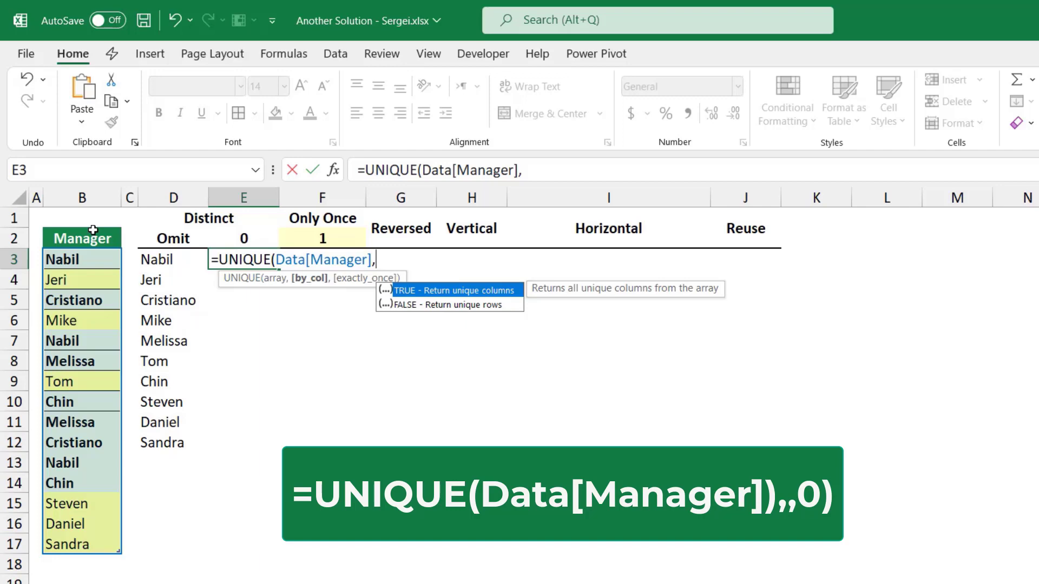
text(,)
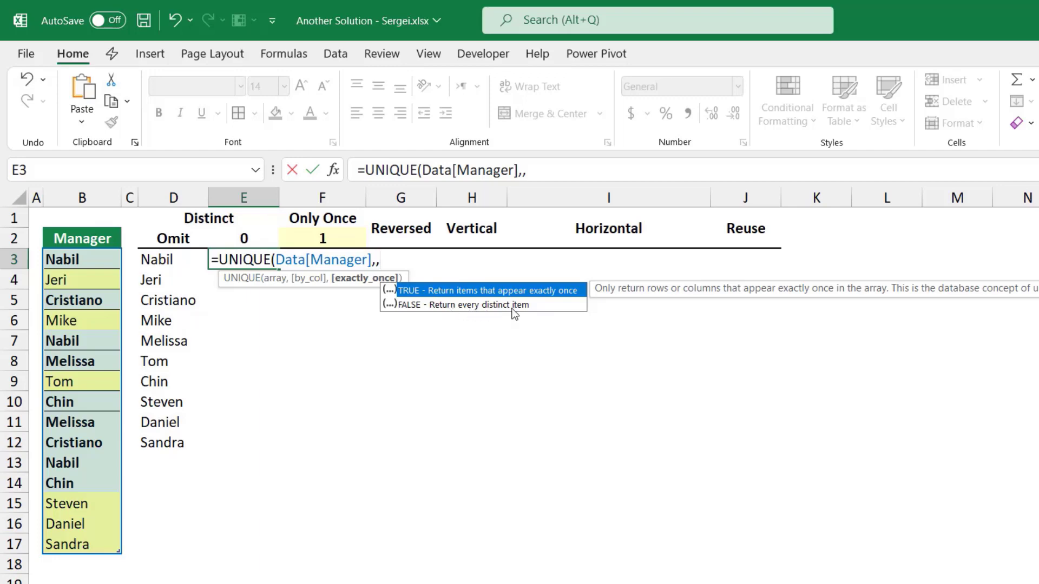
text(0))
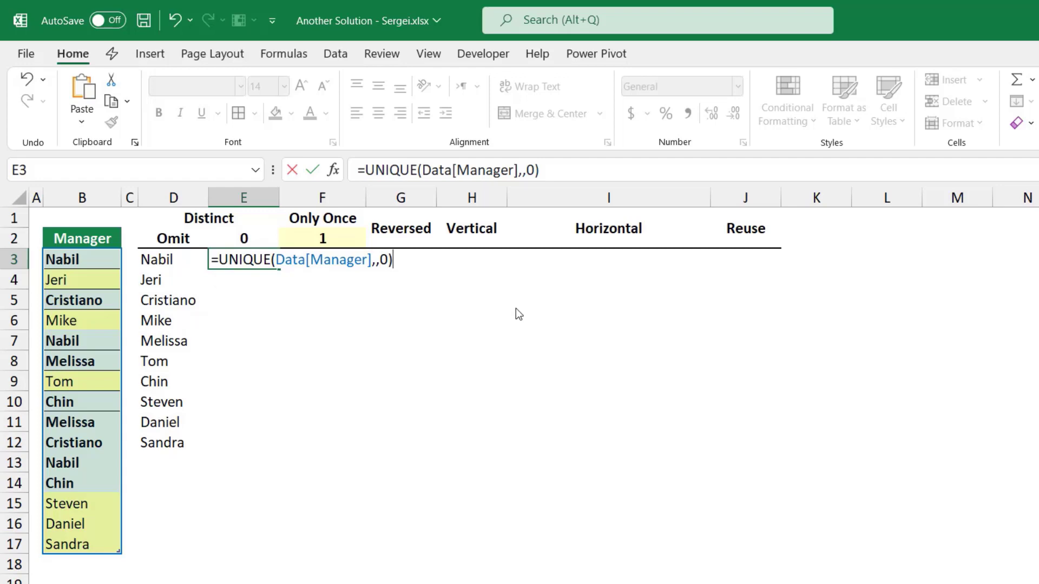
key(Return)
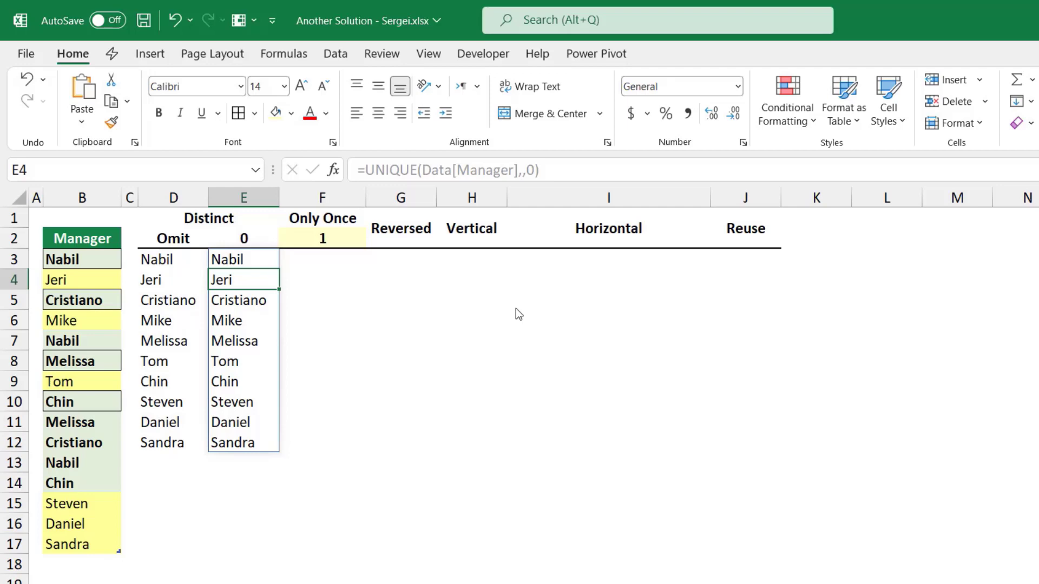
Step: Enter =UNIQUE(Data[Manager],,1) in F3 to list only the managers that appear exactly once
click(319, 258)
text(=uniq)
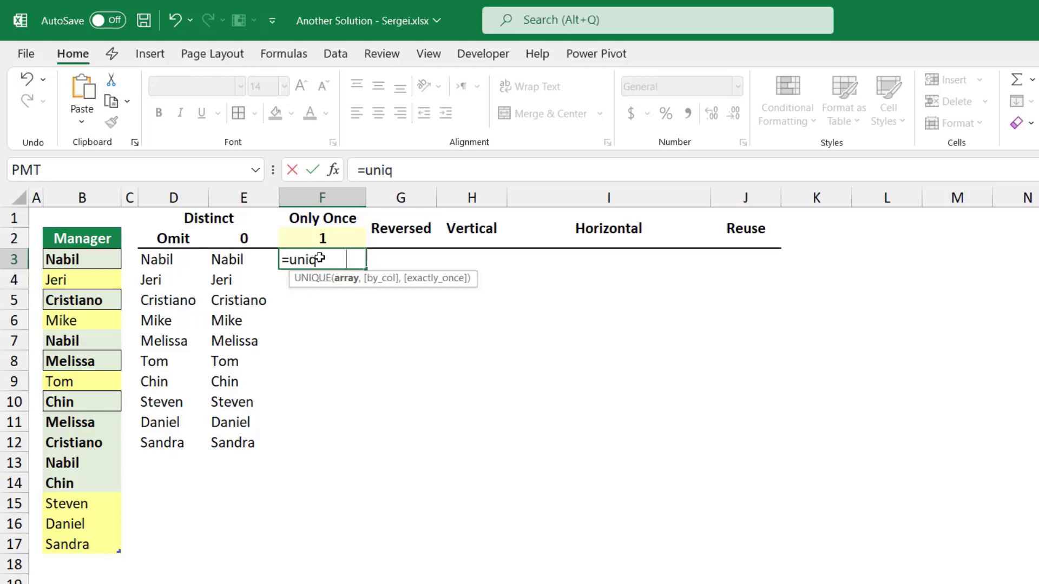
key(Tab)
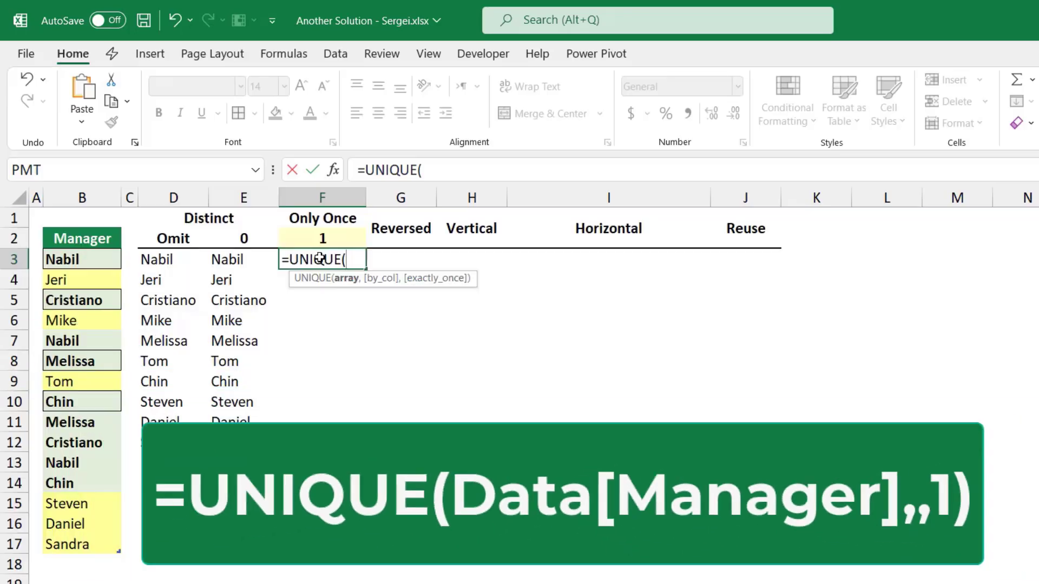
click(86, 228)
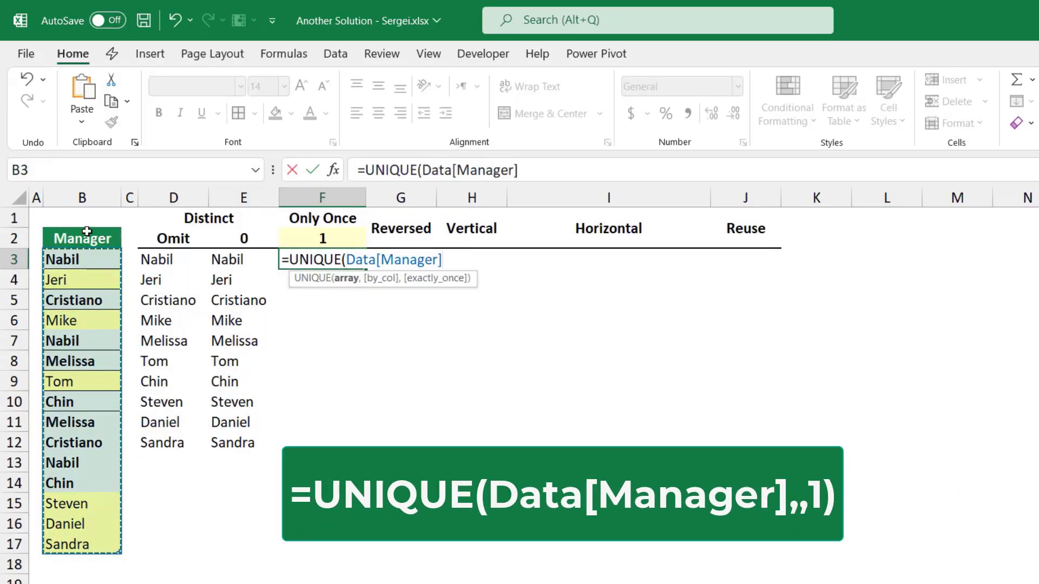
text(,)
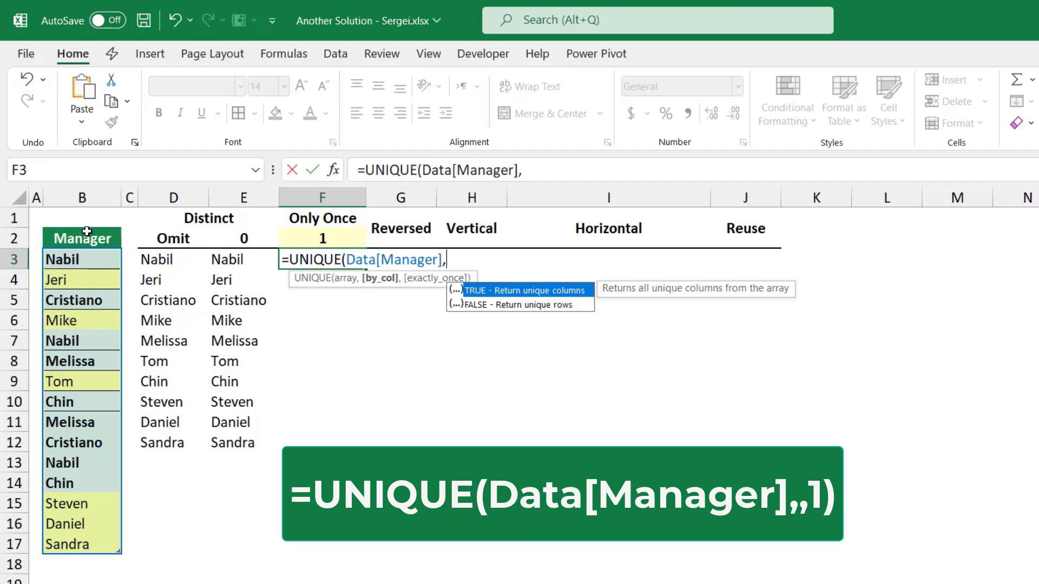
text(,)
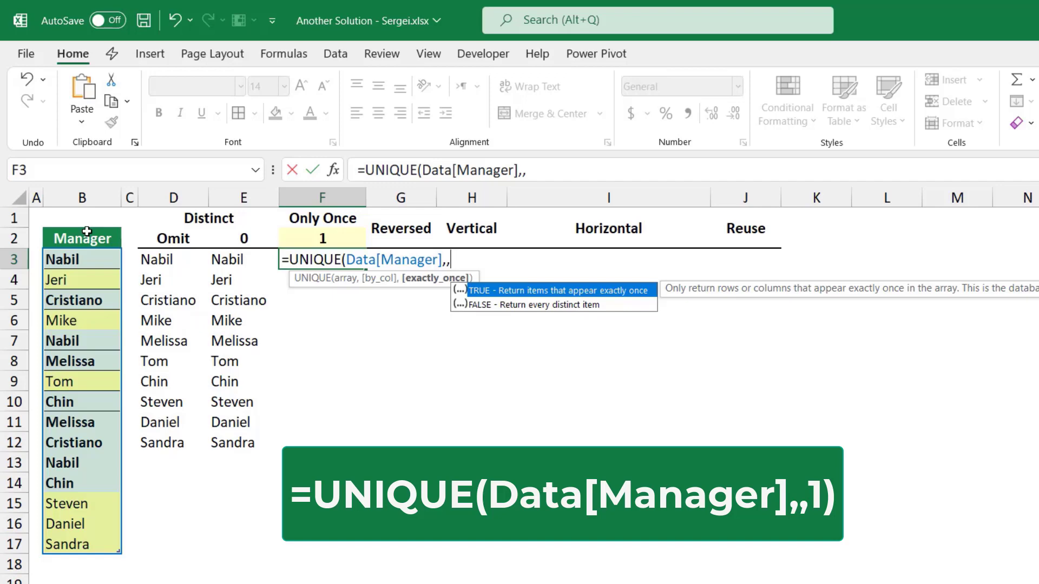
text(1)
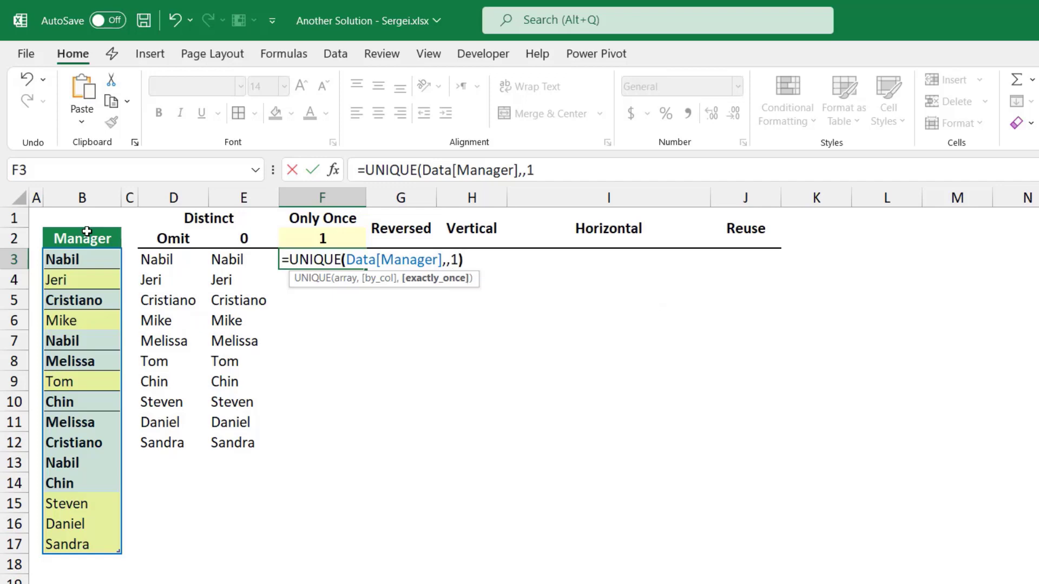
text())
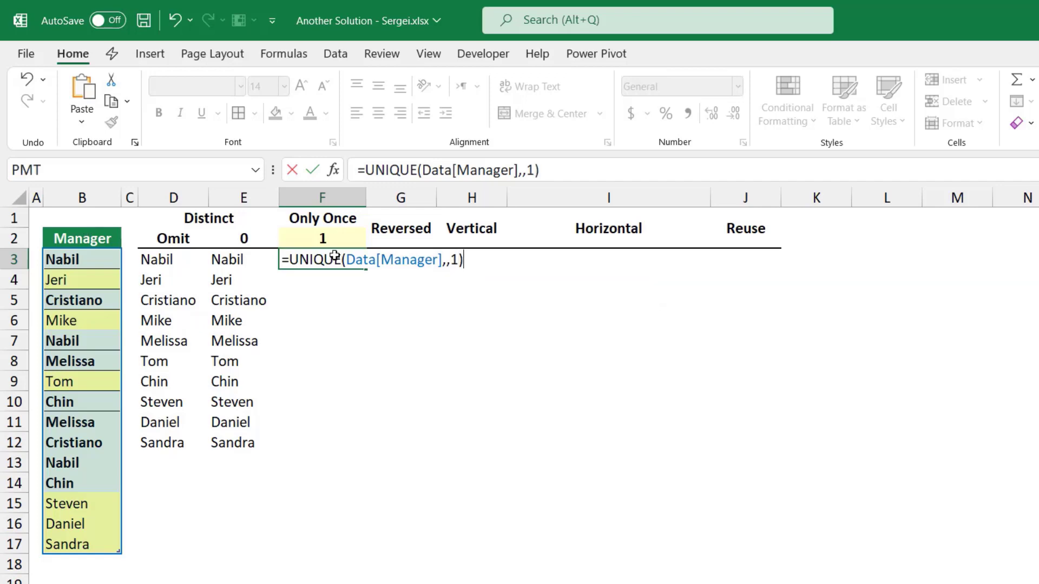
key(Return)
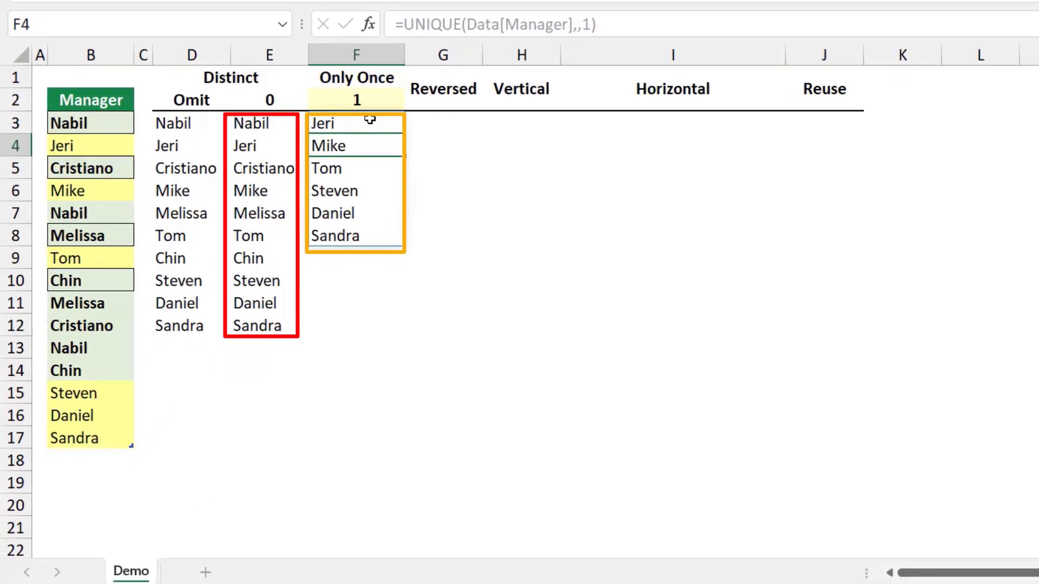
Step: Start a VSTACK formula in G3 under Reversed with UNIQUE(Data[Manager]) as its first array
click(443, 124)
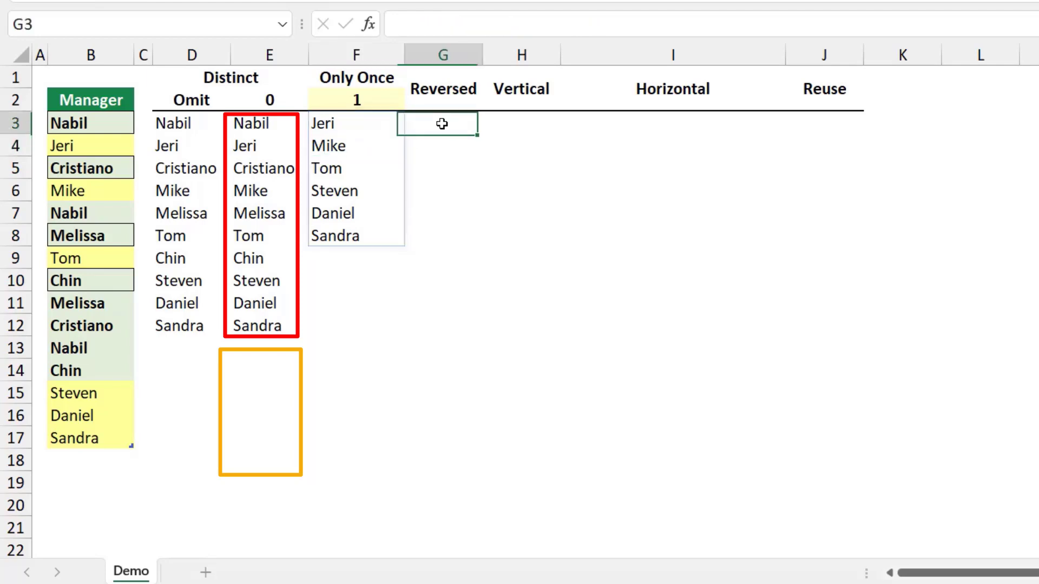
text(=vs)
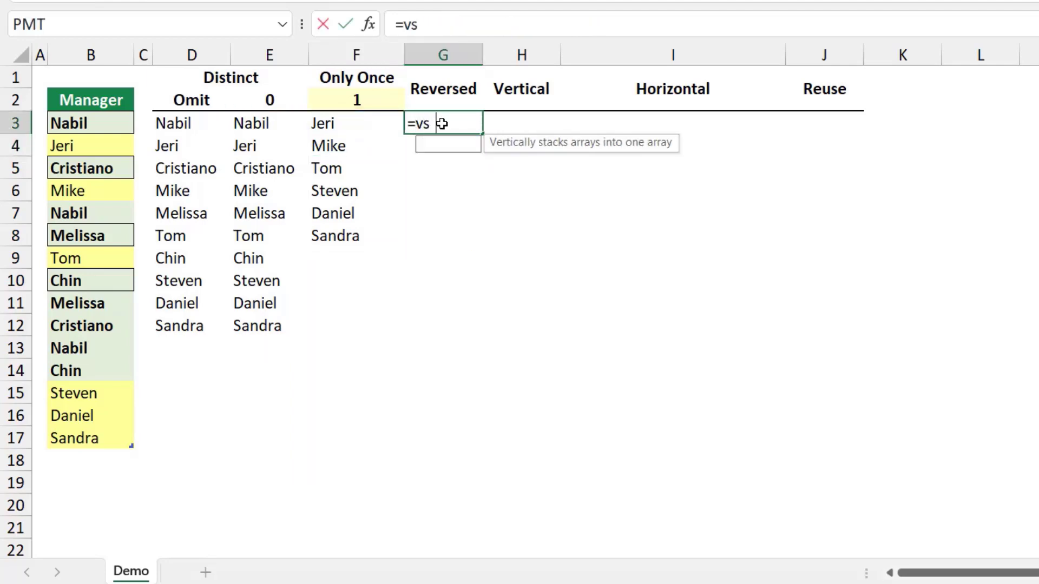
key(Tab)
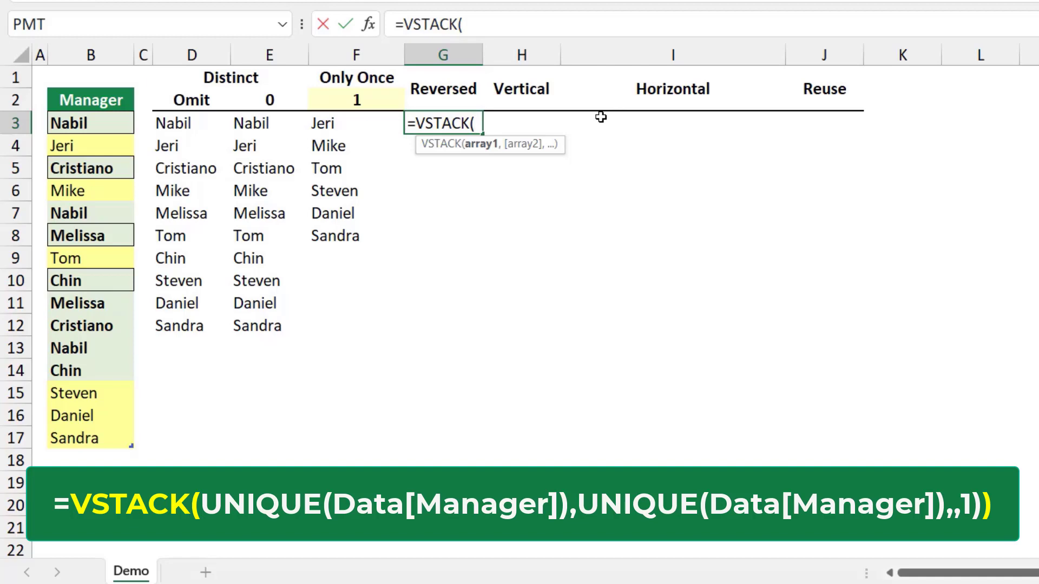
text(i)
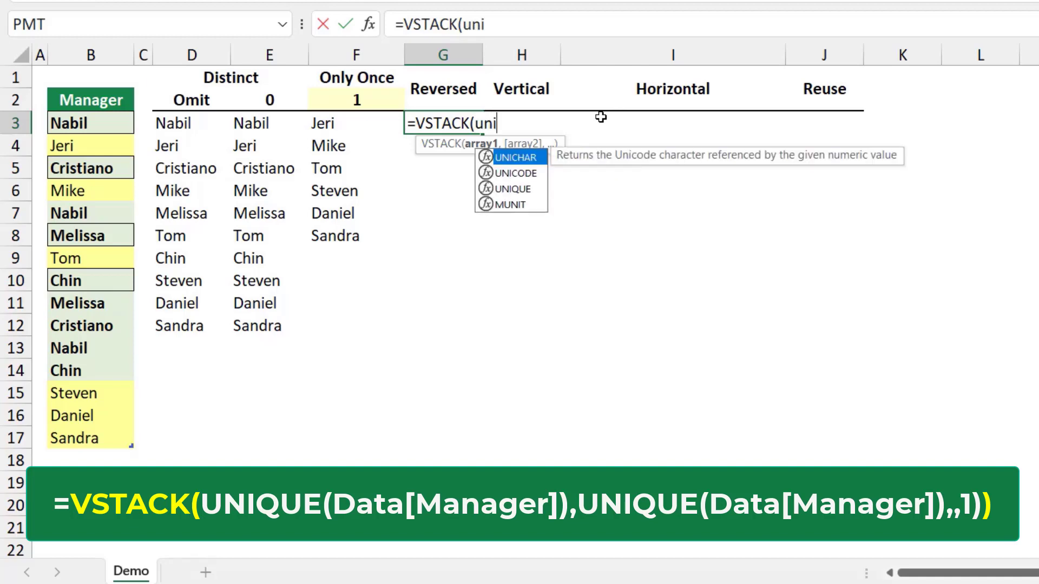
text(q)
key(Tab)
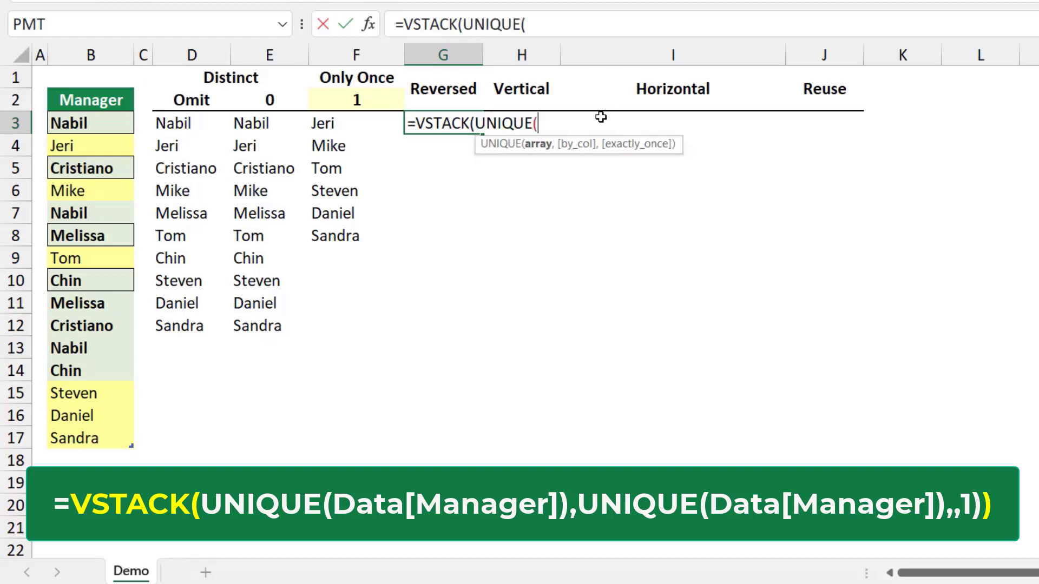
click(100, 93)
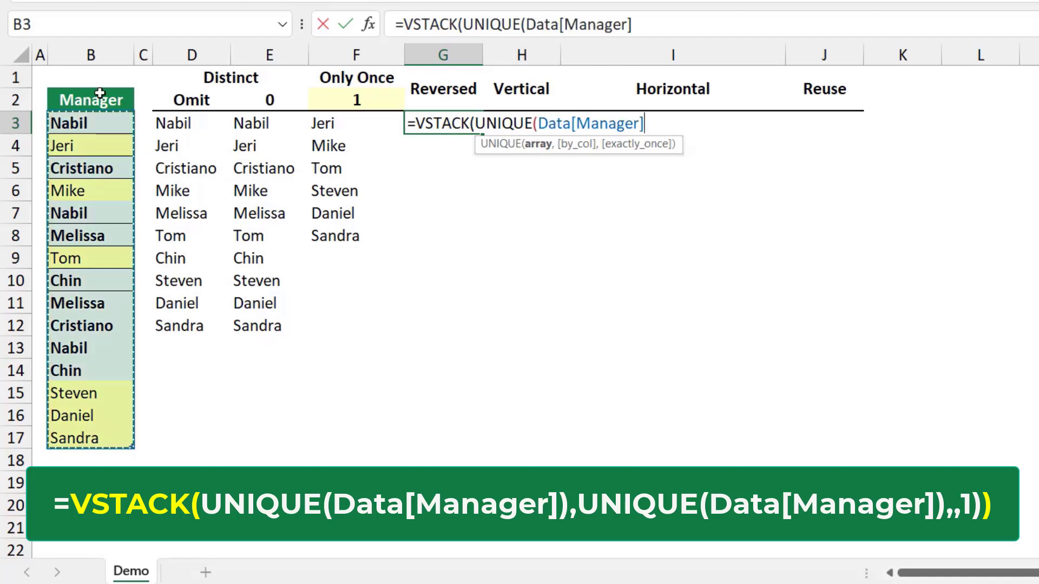
text())
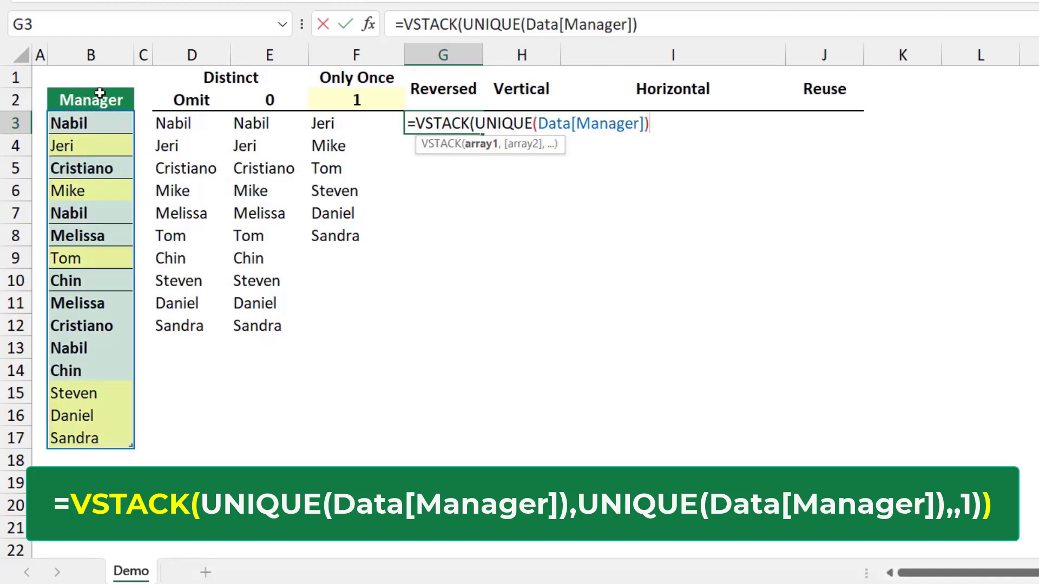
text(,)
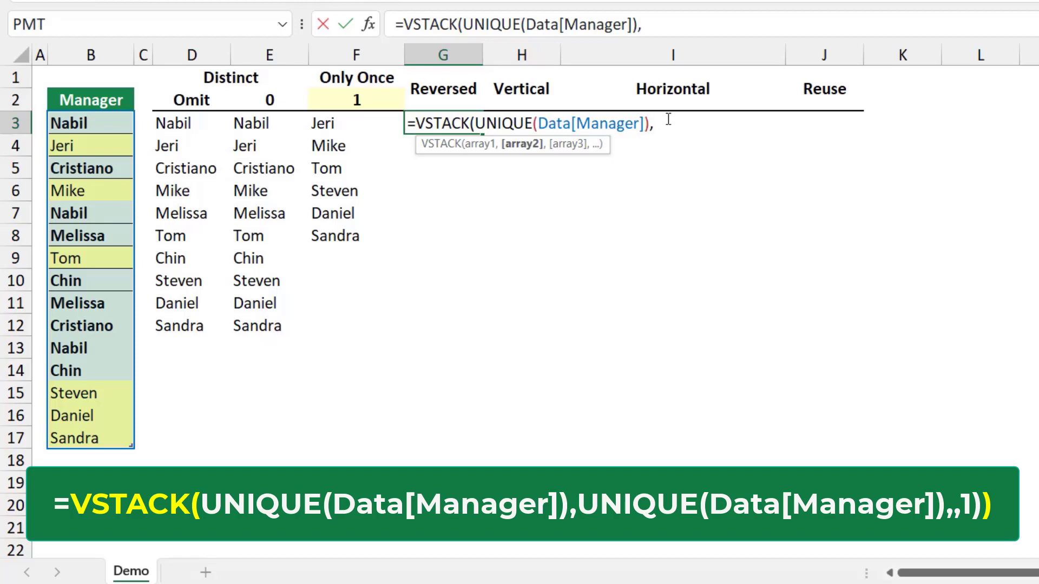
Step: Complete the VSTACK formula in G3 with UNIQUE(Data[Manager],,1) as its second array and enter it
text(uniq)
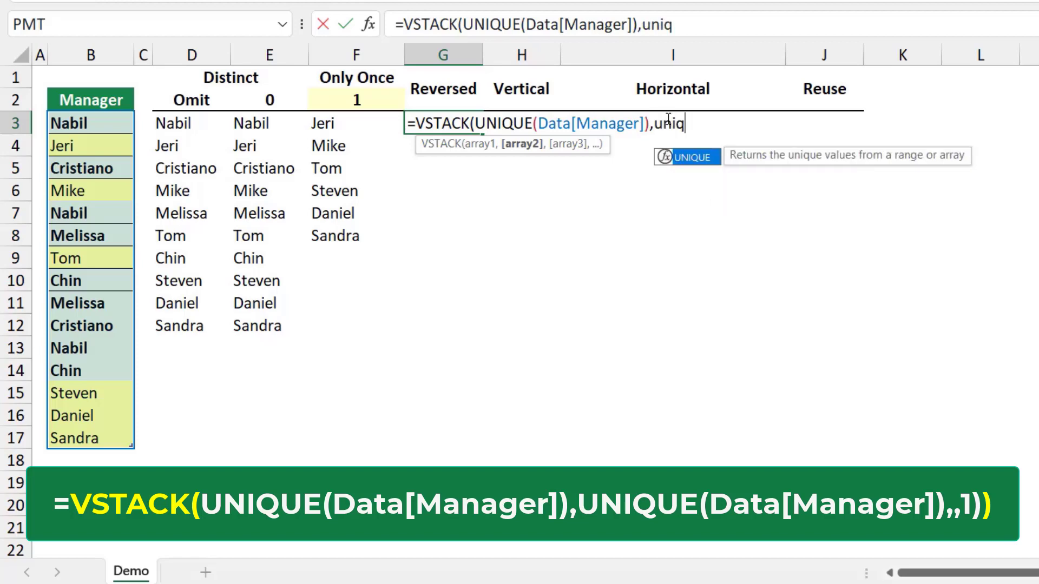
key(Tab)
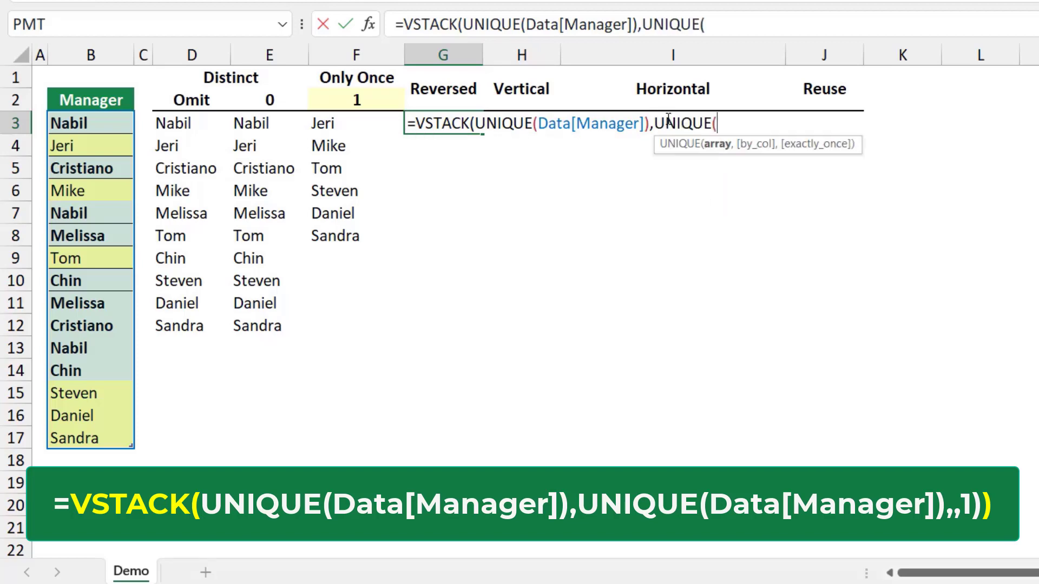
click(102, 87)
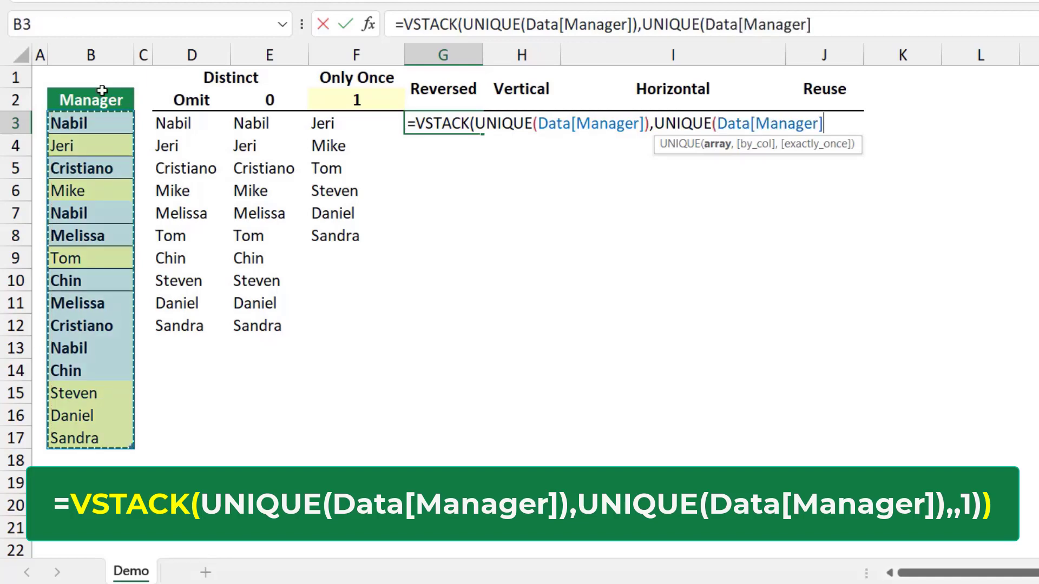
text(,,)
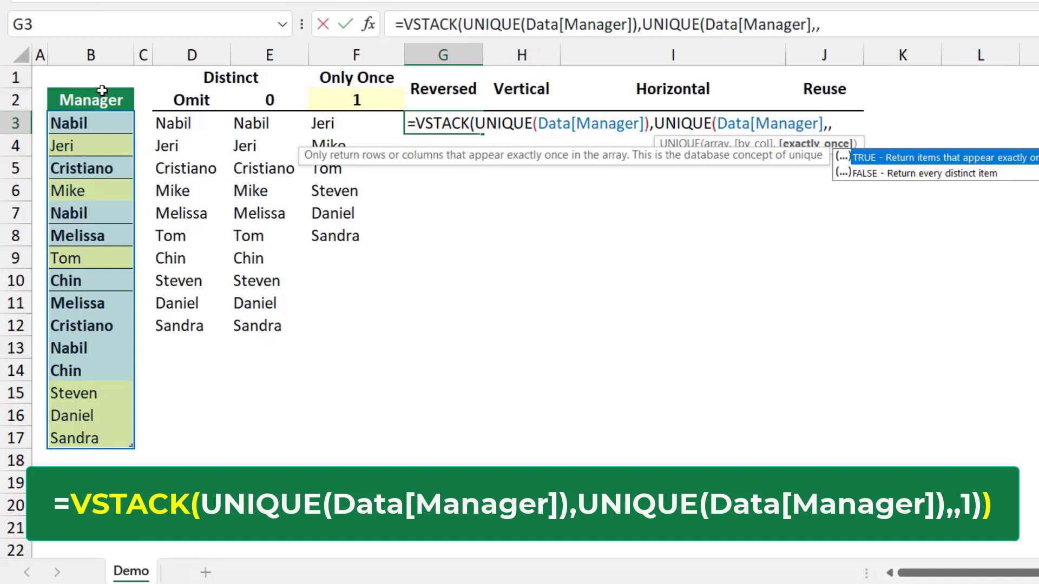
text(1)
text())
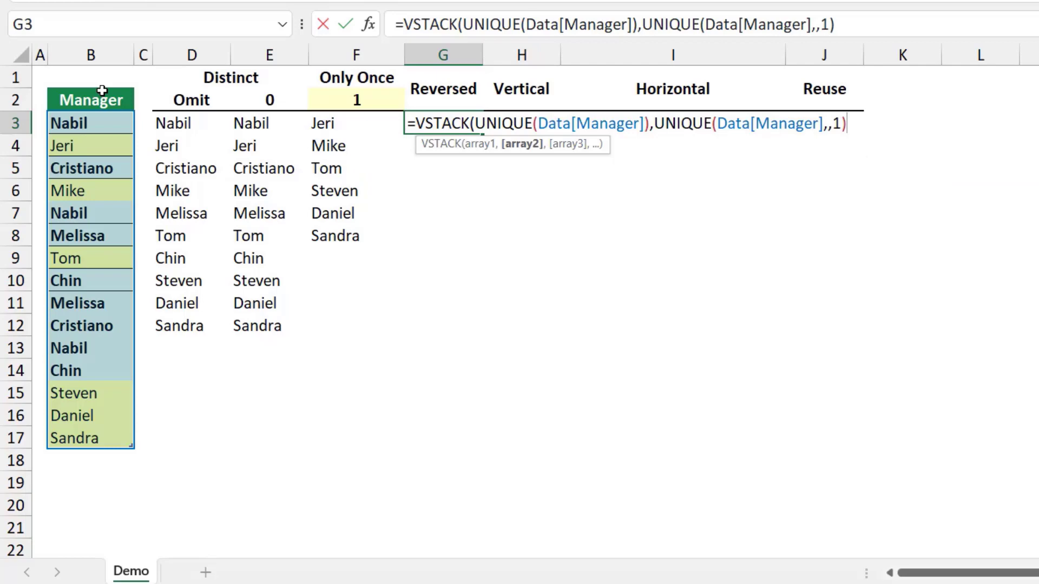
text())
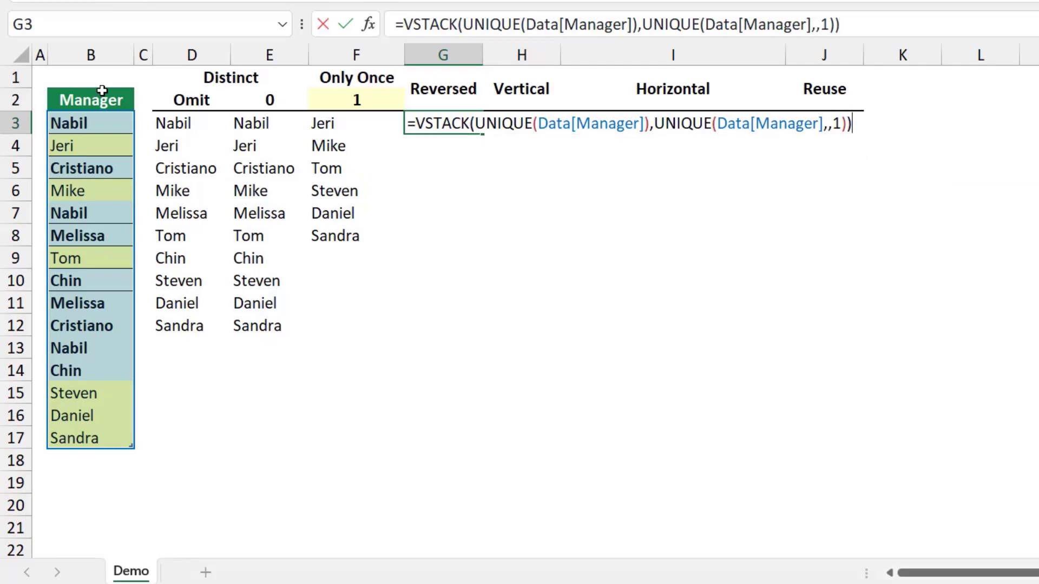
key(Return)
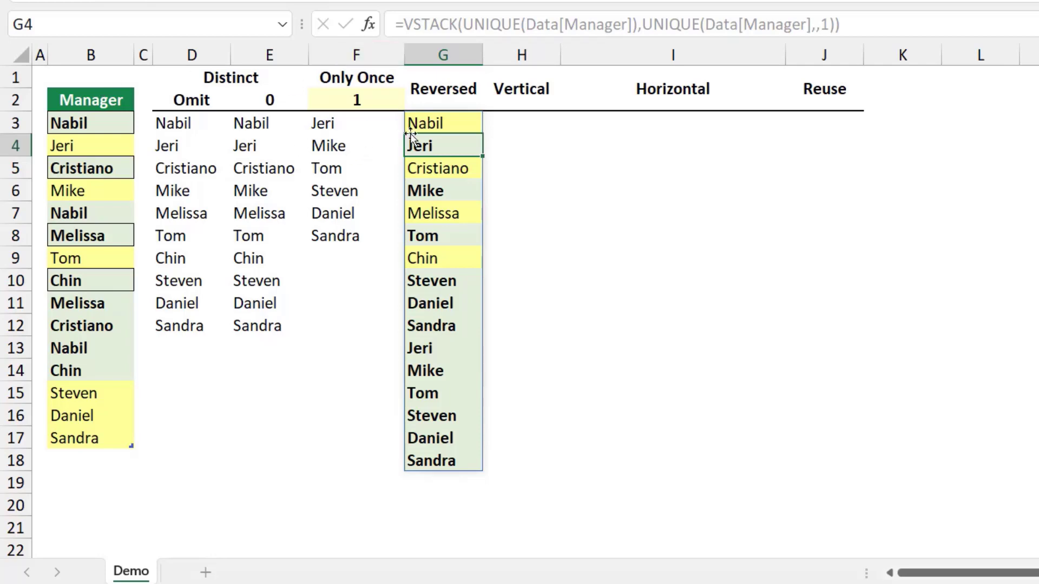
Step: Copy the text of G3's VSTACK formula without the equals sign, leaving the cell unchanged
click(445, 126)
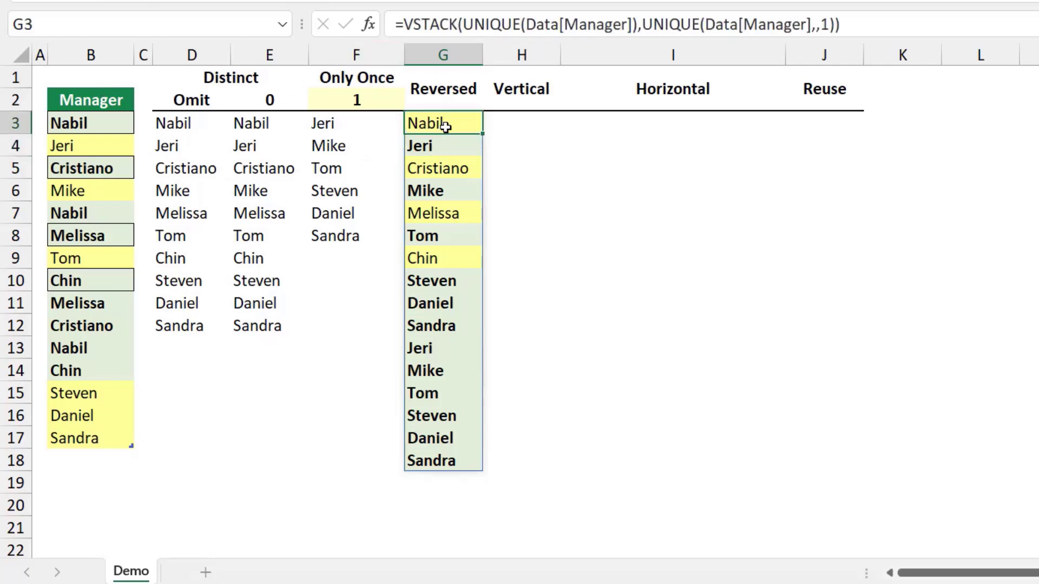
click(404, 20)
drag(404, 21, 927, 24)
key(ctrl+c)
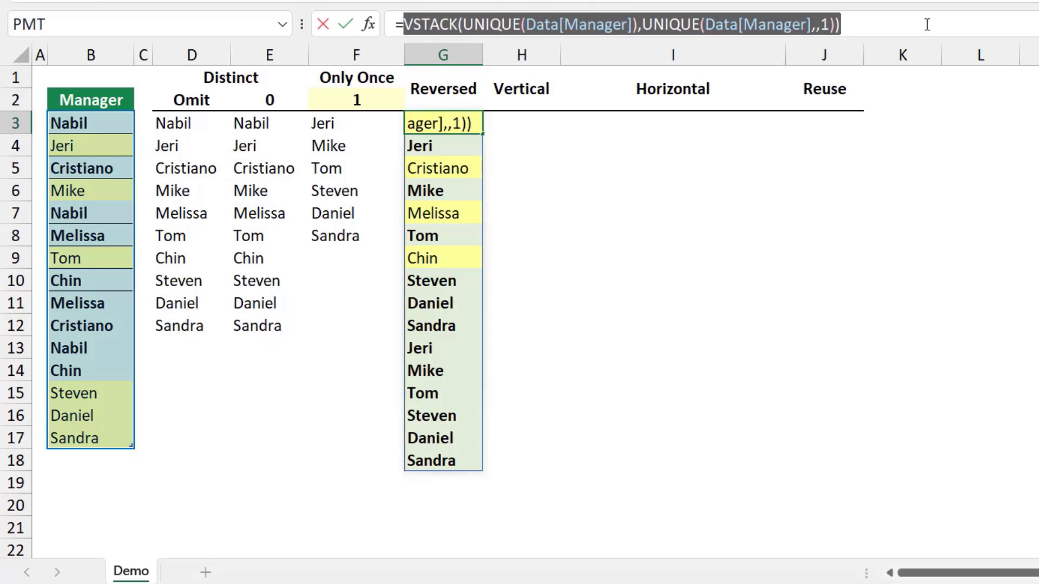
key(Escape)
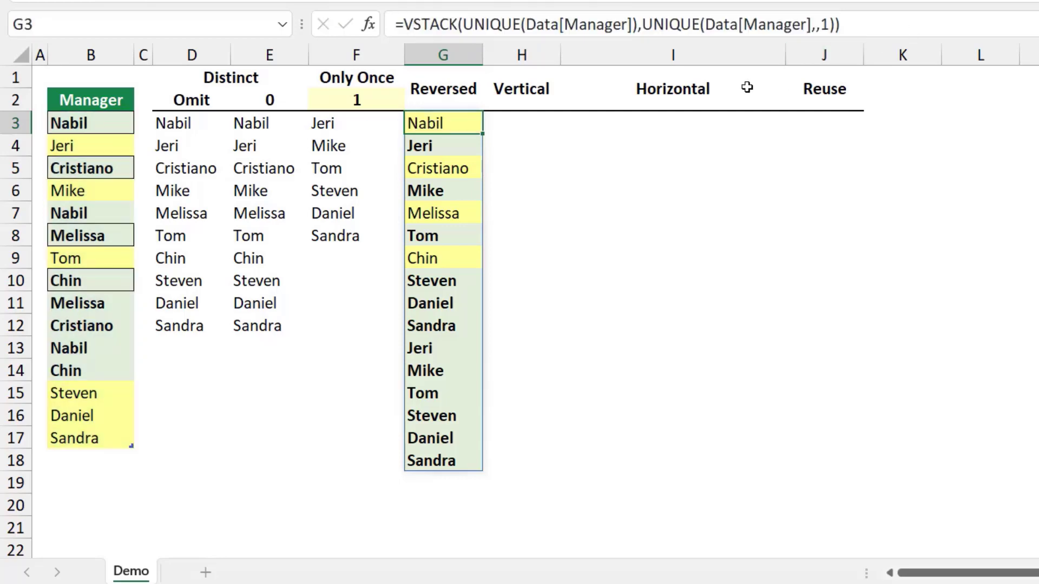
Step: Enter =UNIQUE(VSTACK(UNIQUE(Data[Manager]),UNIQUE(Data[Manager],,1)),,1) in H3 under Vertical, reusing the copied VSTACK expression
click(525, 120)
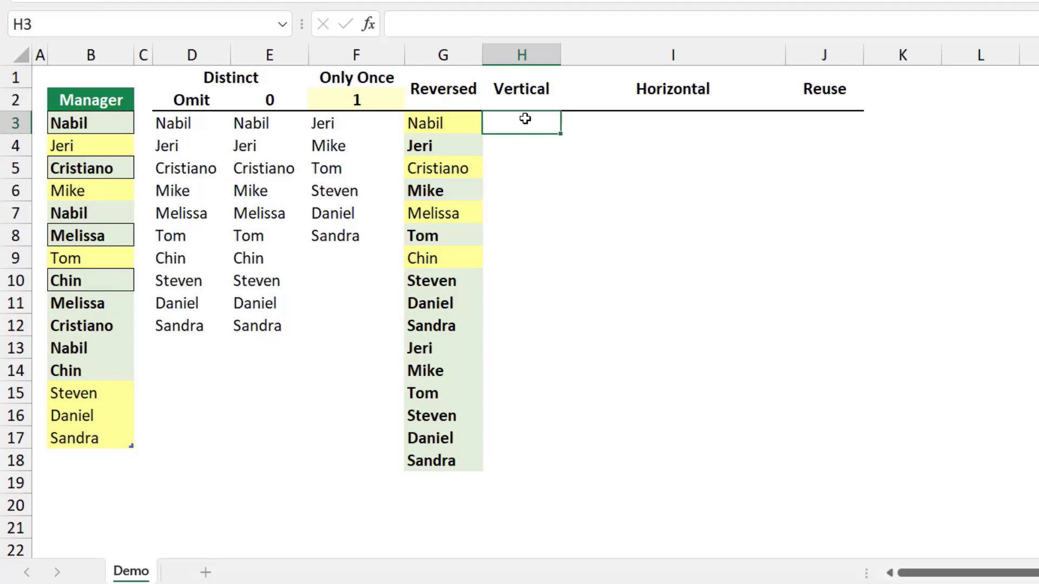
text(=)
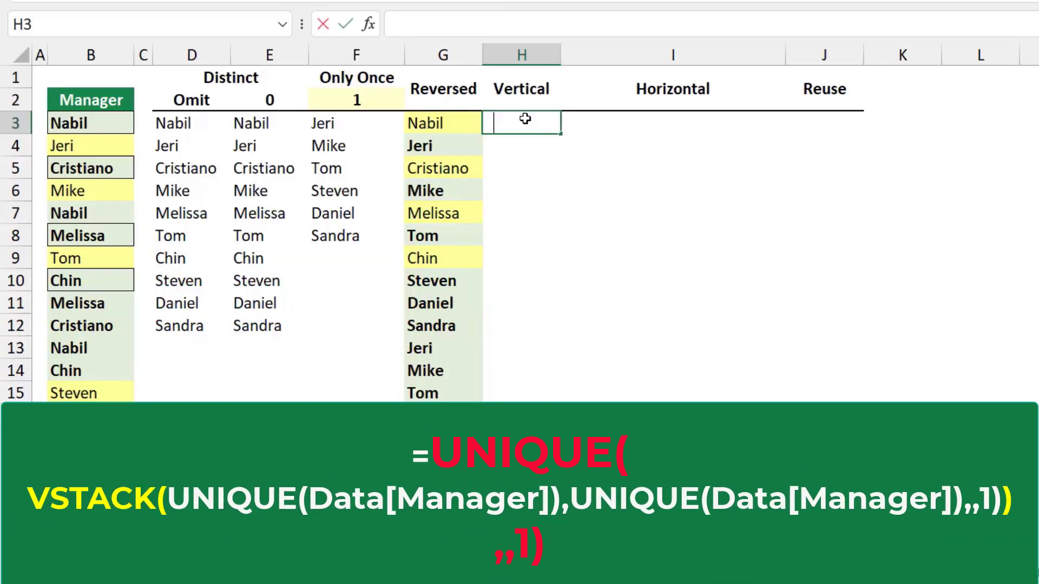
text(uniq)
key(Tab)
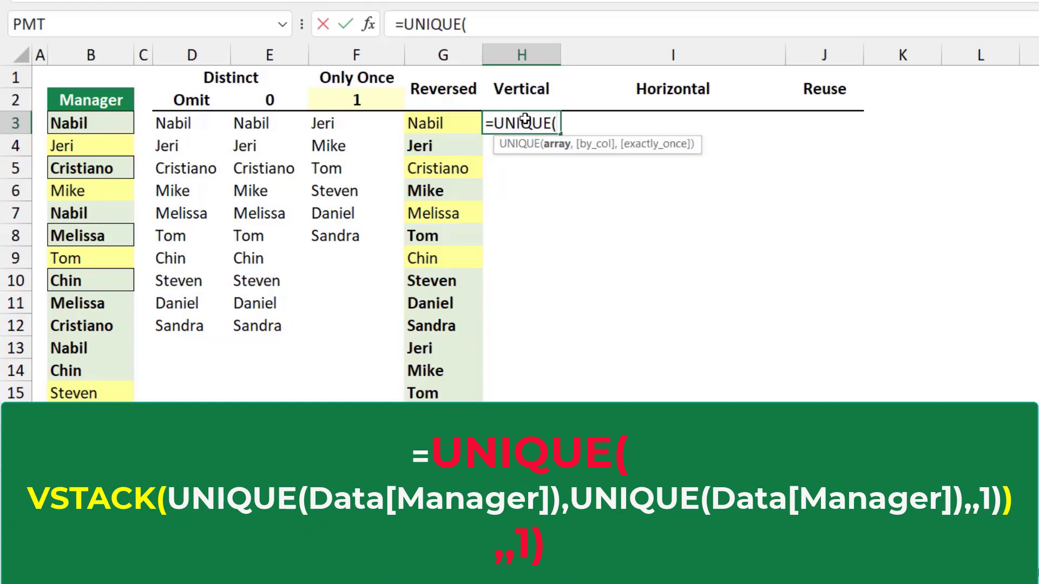
key(ctrl+v)
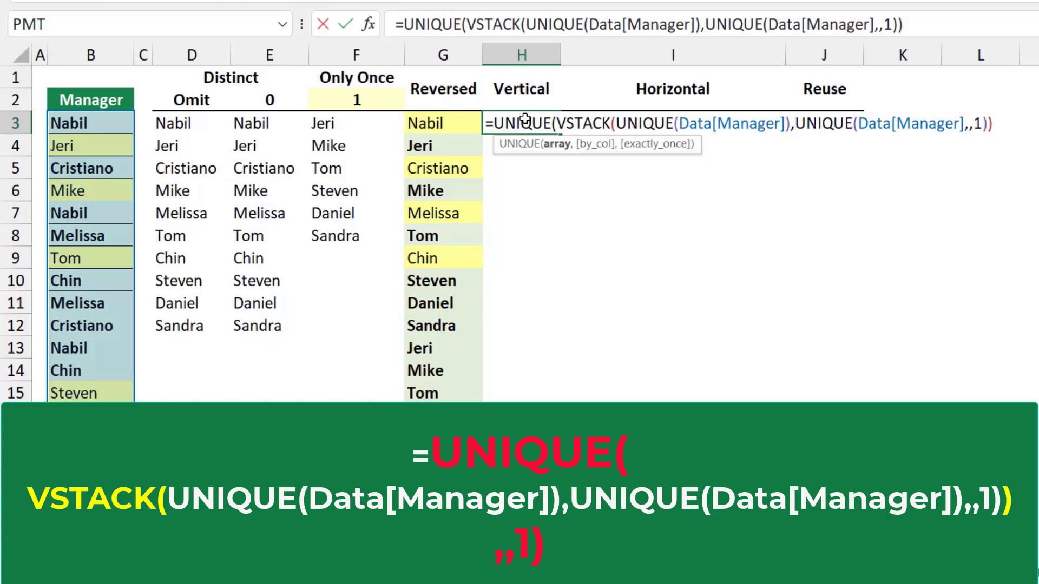
text(,)
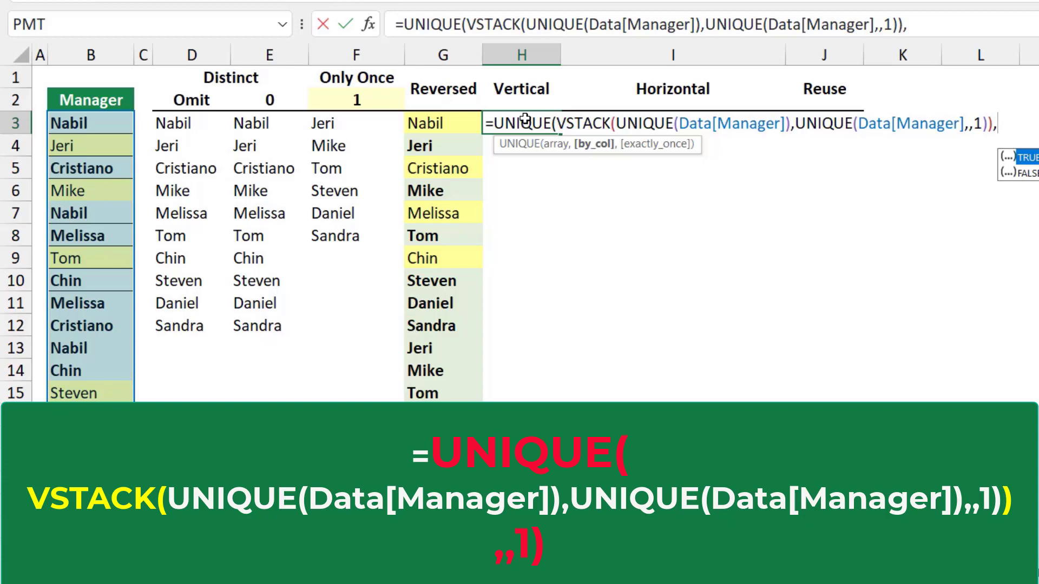
text(,)
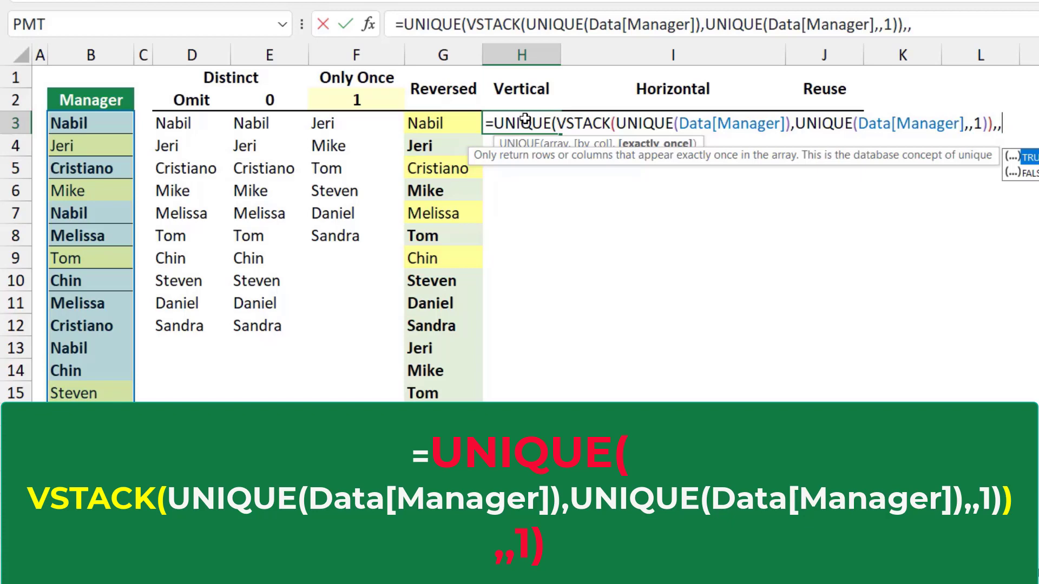
text(1))
key(Return)
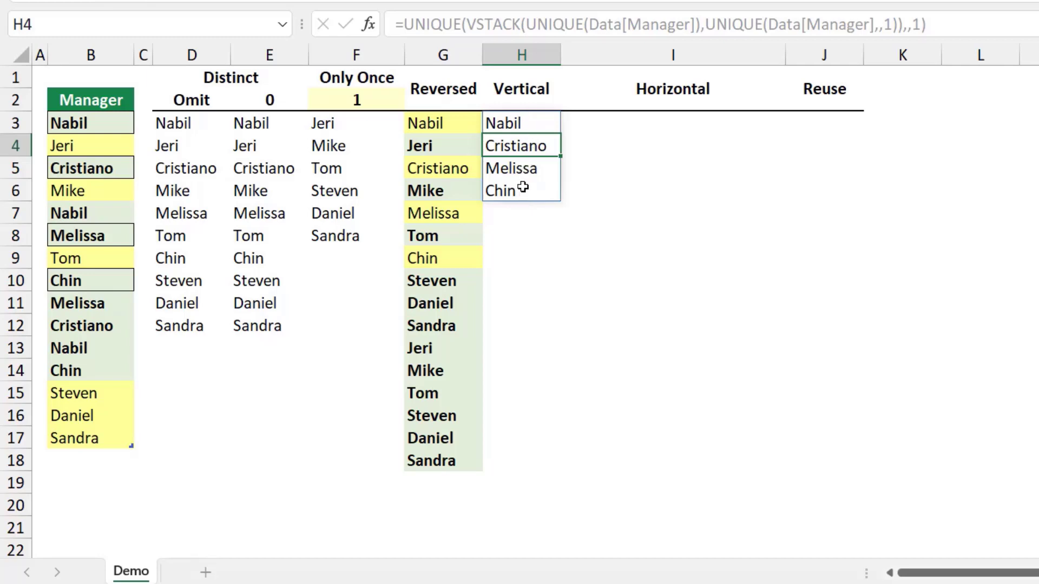
Step: Copy the text of H3's UNIQUE formula without the equals sign, leaving the cell unchanged
click(532, 129)
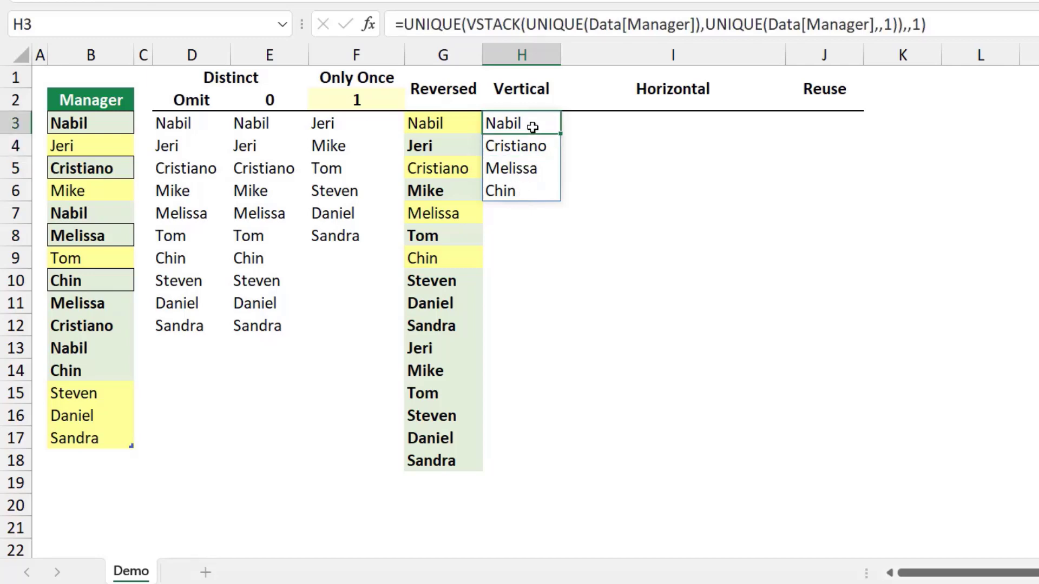
click(404, 24)
drag(405, 24, 927, 24)
key(ctrl+c)
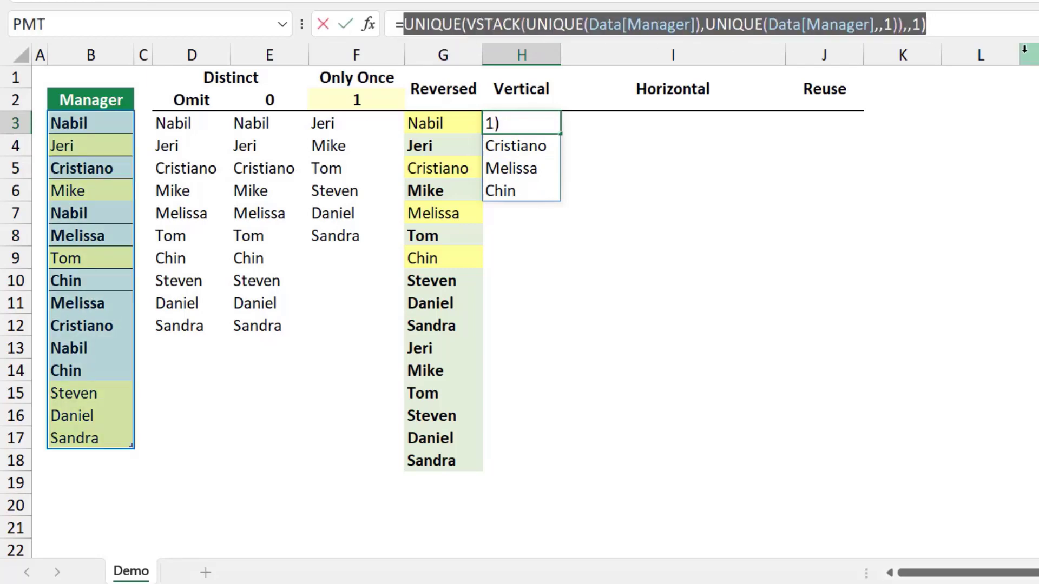
key(Escape)
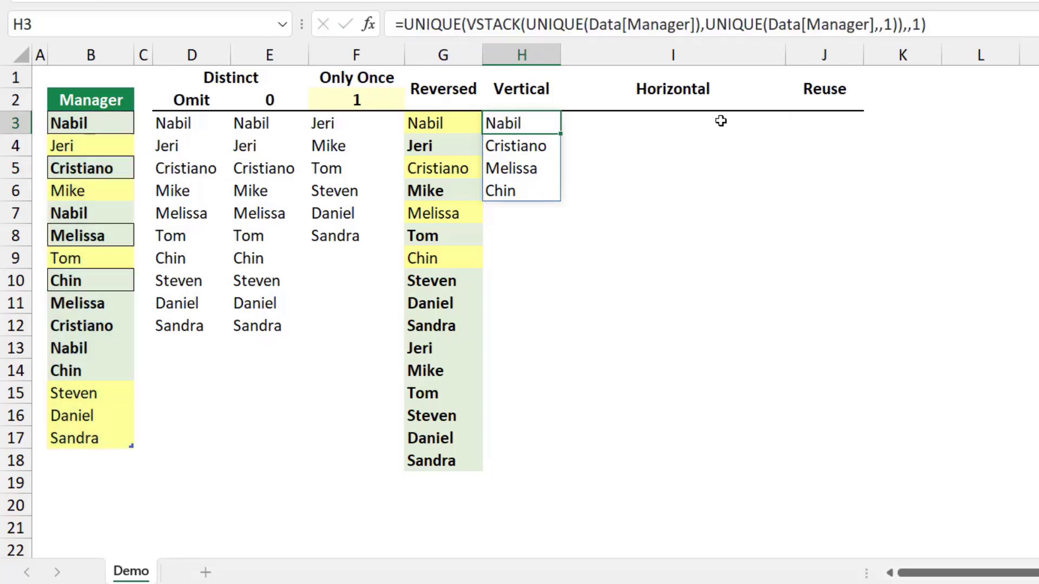
Step: Enter an ARRAYTOTEXT formula in I3 under Horizontal, with the copied UNIQUE(VSTACK(...),,1) expression as its array
click(646, 123)
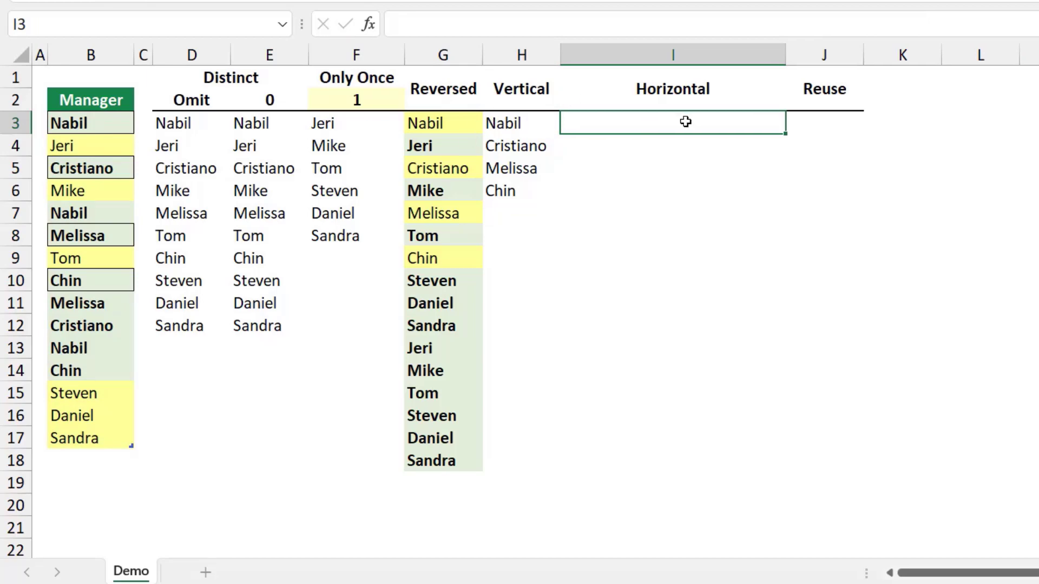
text(=arra)
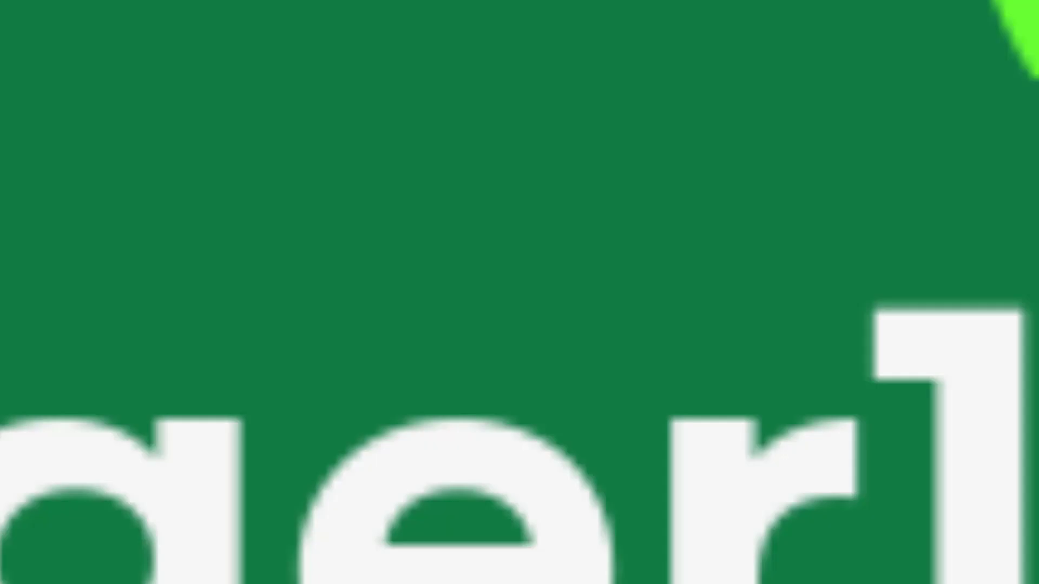
text(t)
key(Tab)
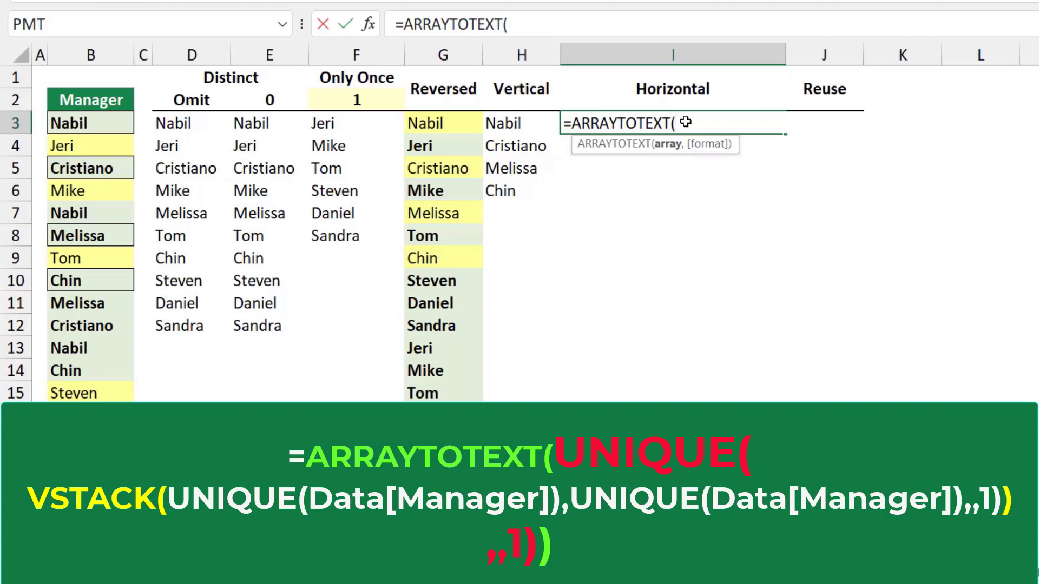
key(ctrl+v)
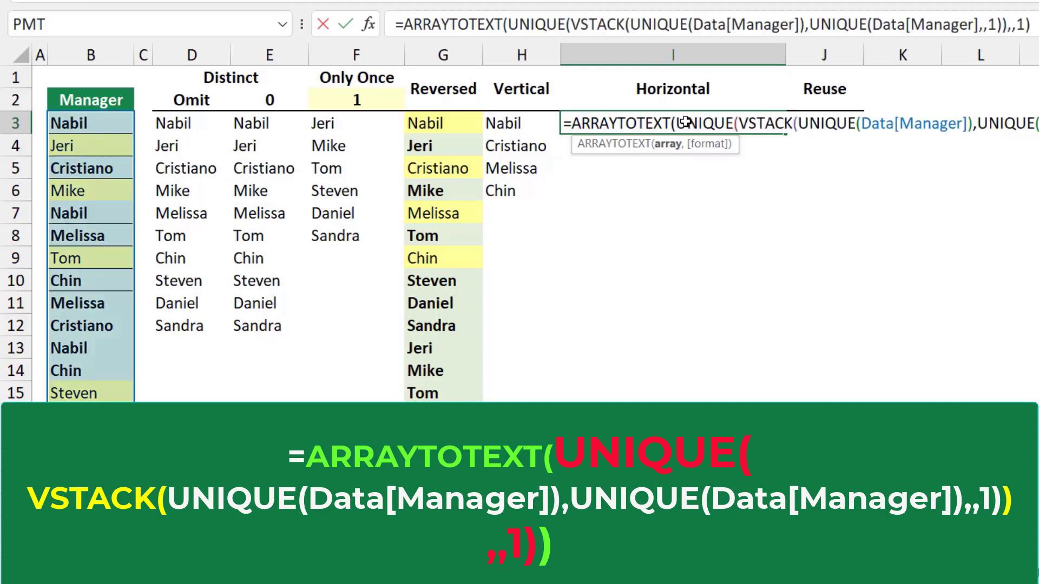
key(Return)
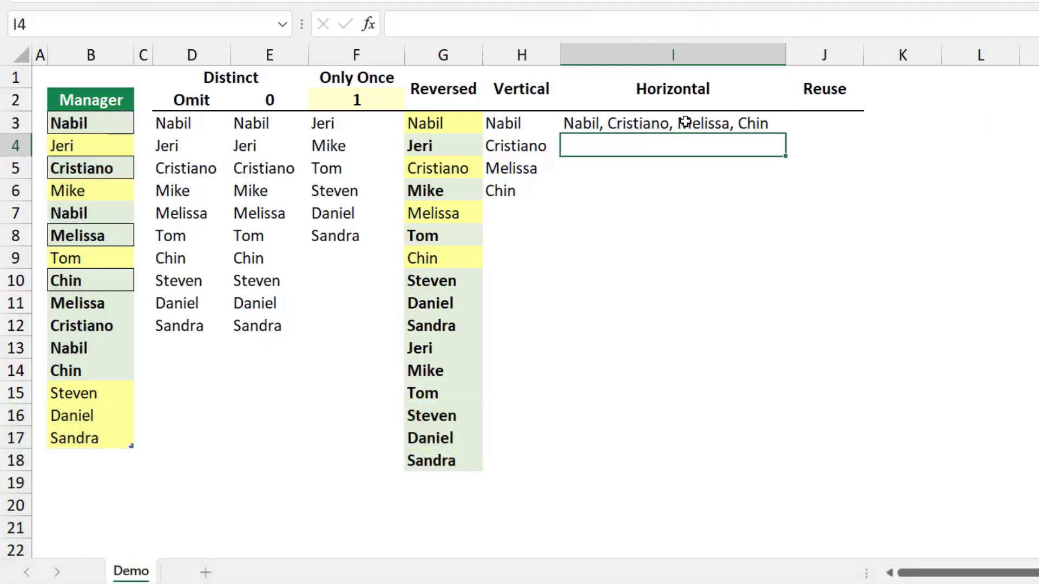
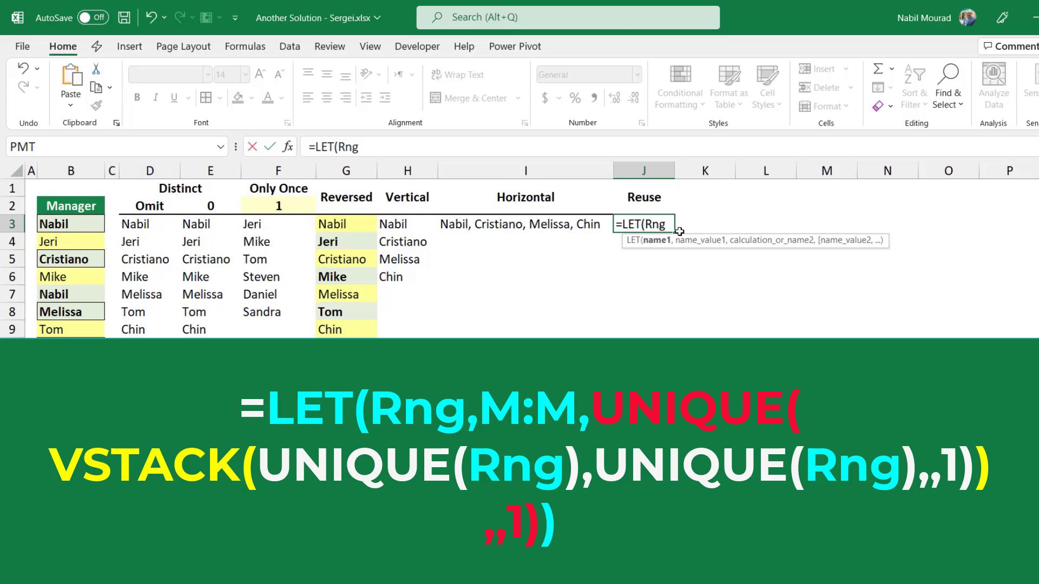
Step: In J3's LET formula, assign column M:M to Rng and add UNIQUE(VSTACK(UNIQUE(Data[Manager]),UNIQUE(Data[Manager],,1)),,1) as the calculation
text(,)
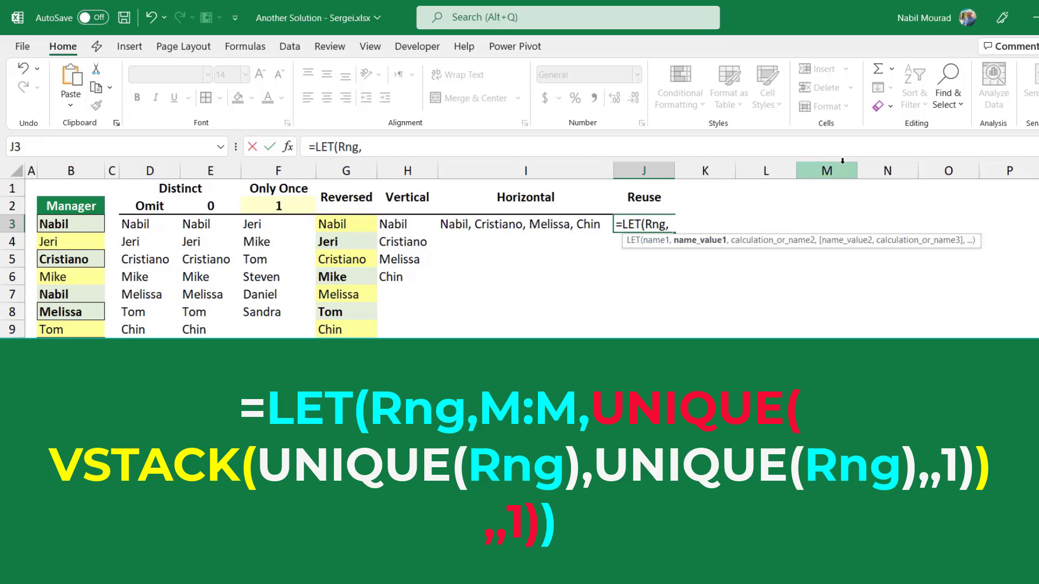
click(843, 162)
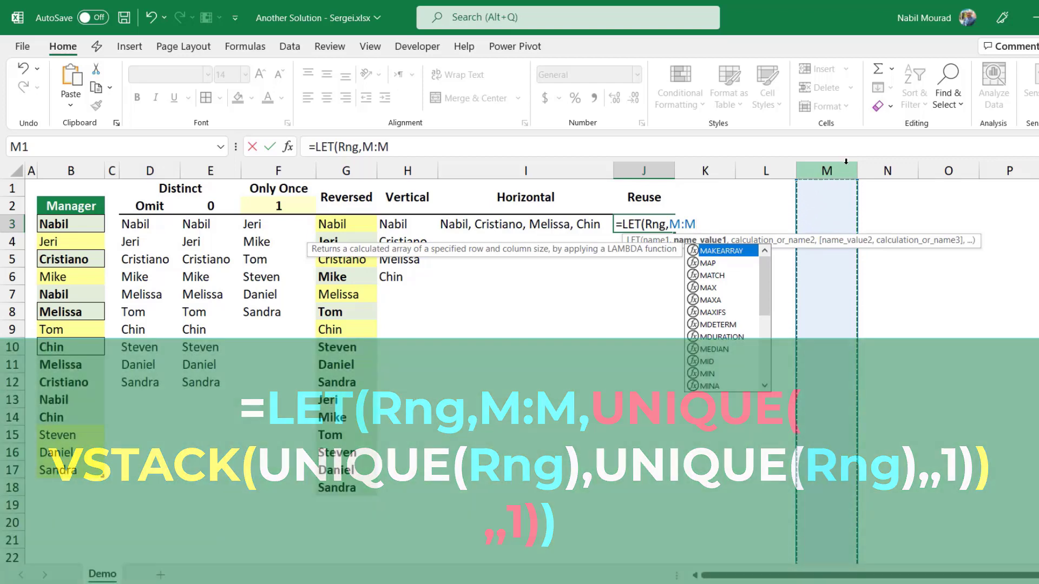
text(,)
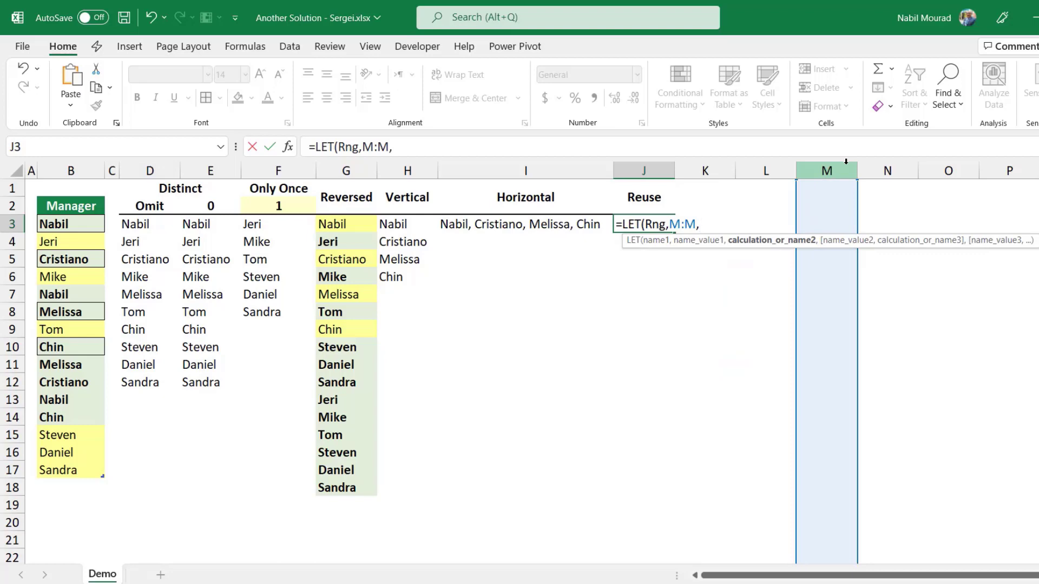
text(UNIQUE(VSTACK(UNIQUE(Data[Manager]),UNIQUE(Data[Manager],,1)),,1))
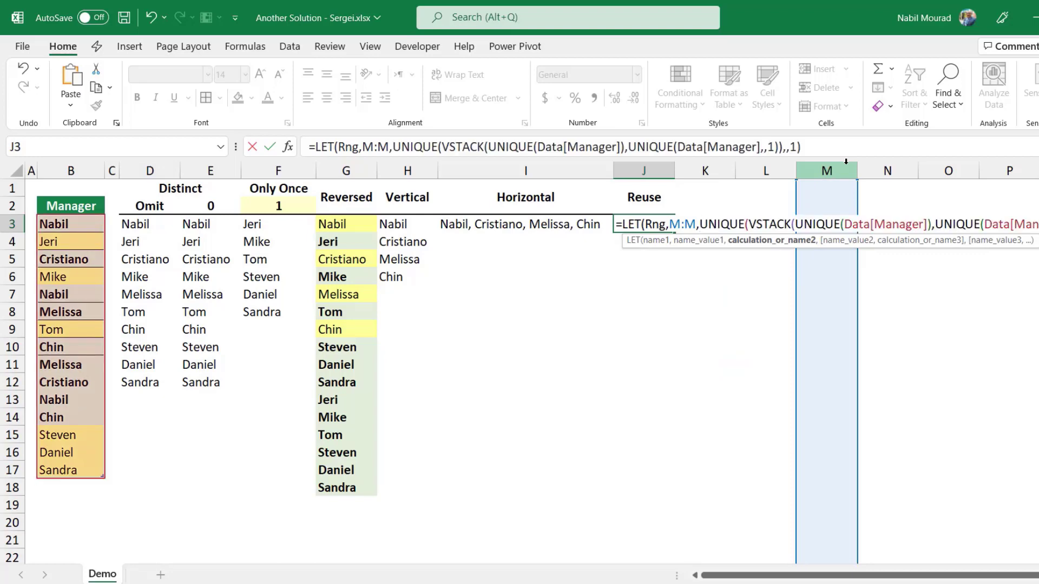
Step: Replace both Data[Manager] references in J3's LET formula with Rng
click(875, 226)
click(853, 242)
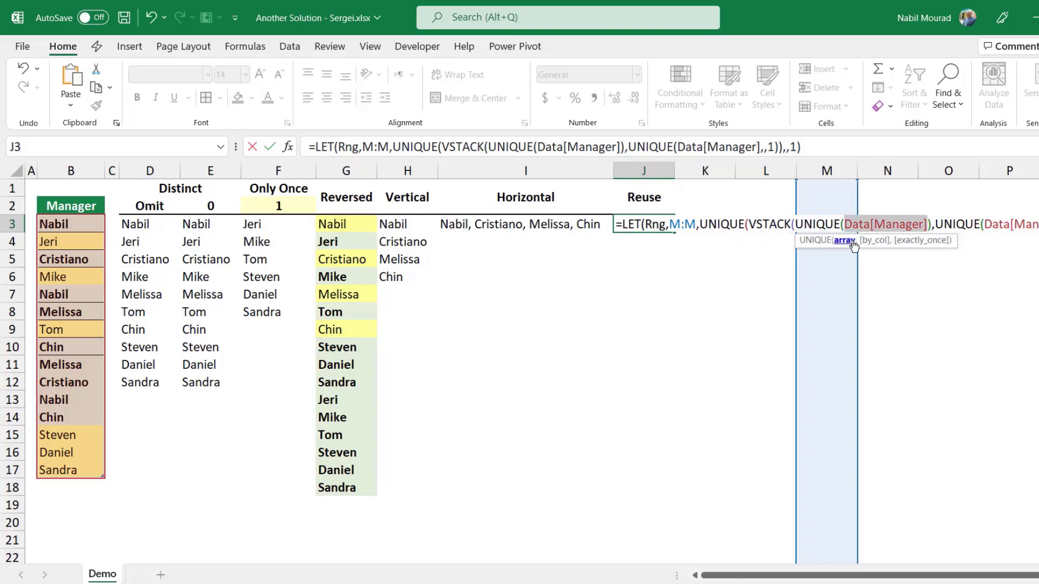
text(Rng)
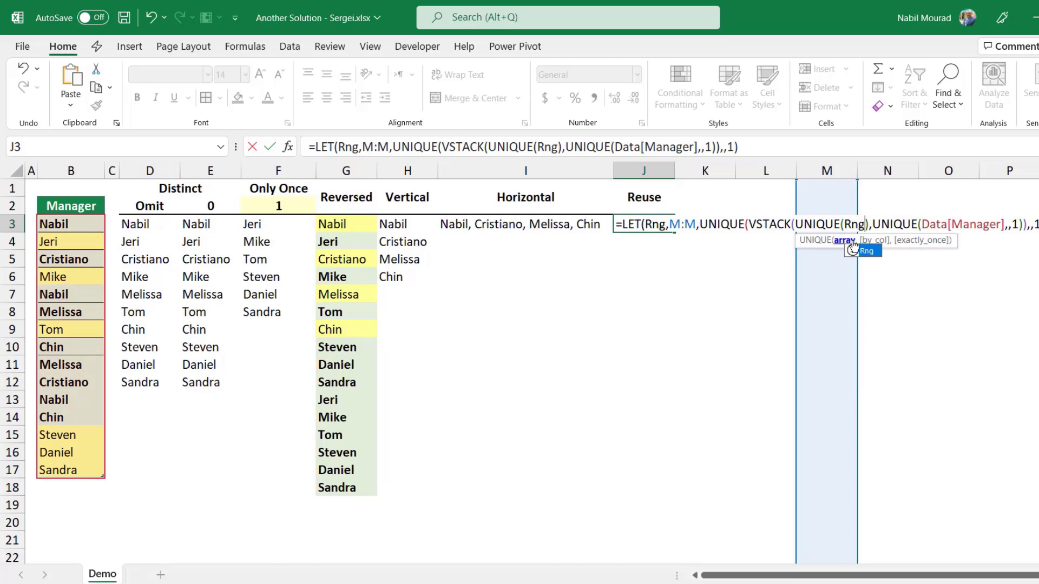
click(955, 226)
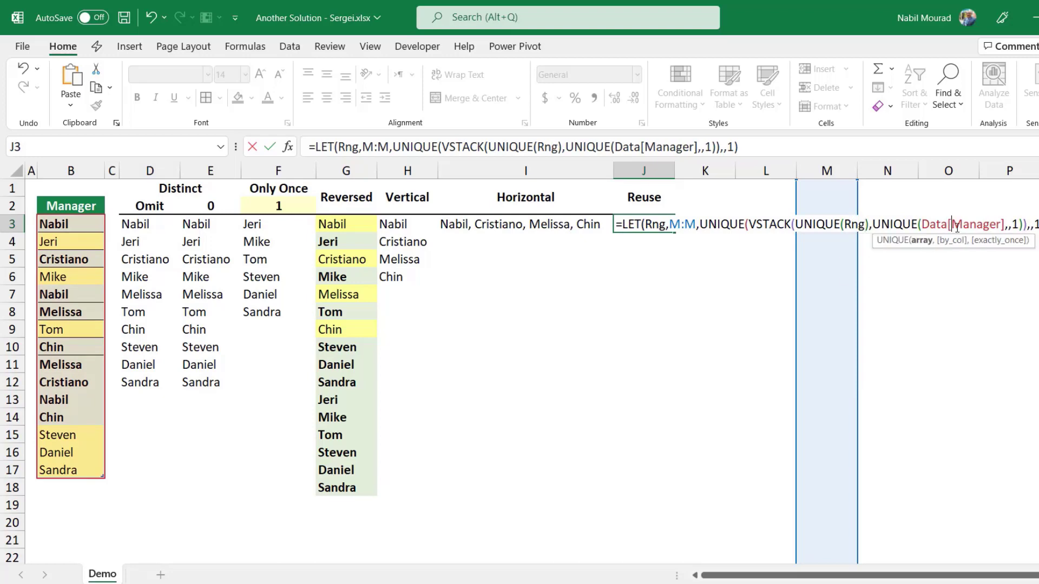
click(931, 241)
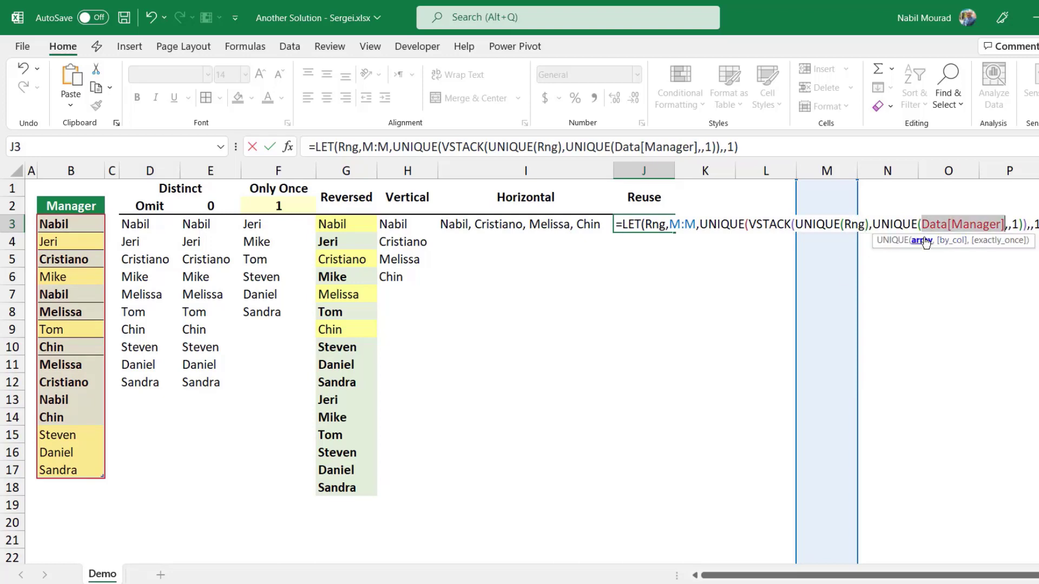
text(Rng)
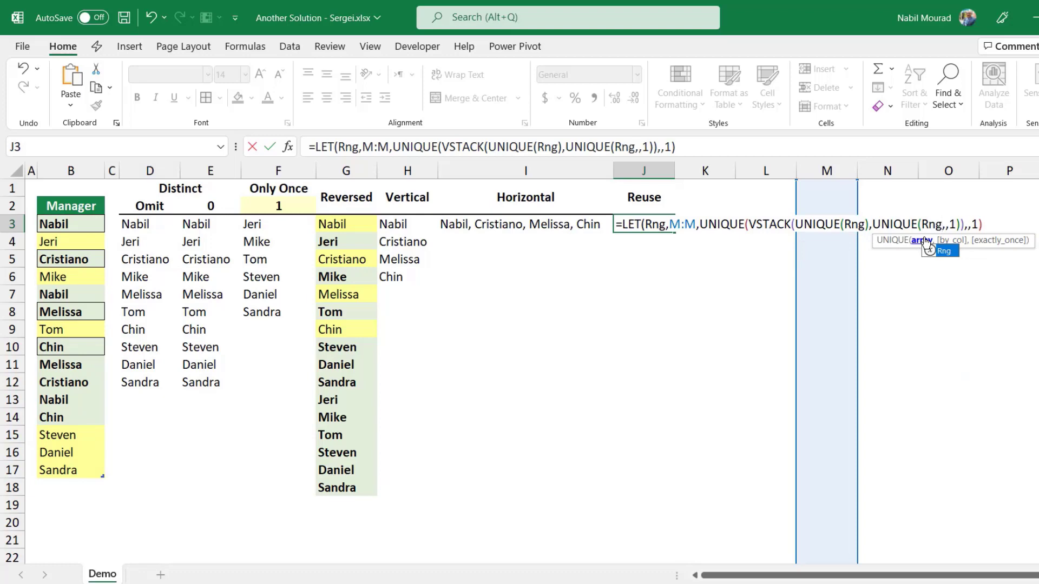
Step: Accept Rng in the second inner UNIQUE, add the LET formula's missing closing parenthesis, and enter the formula in J3
key(Tab)
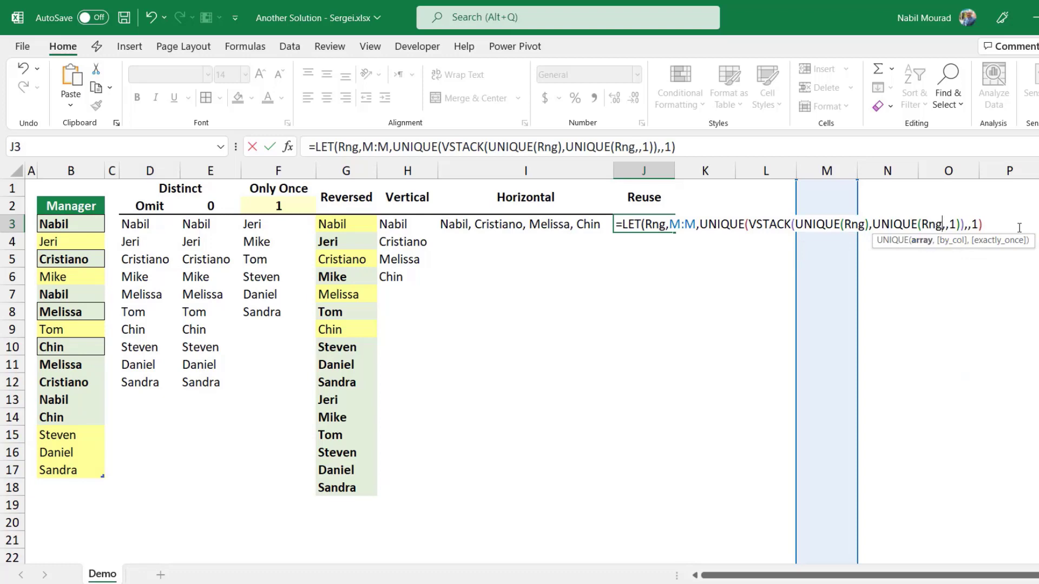
click(986, 224)
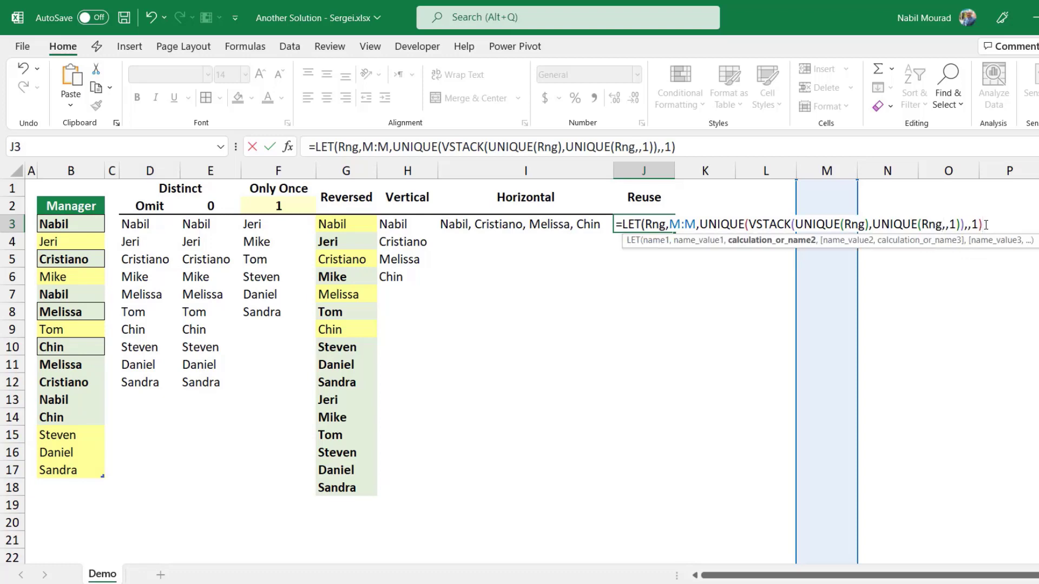
text(0)
key(BackSpace)
text())
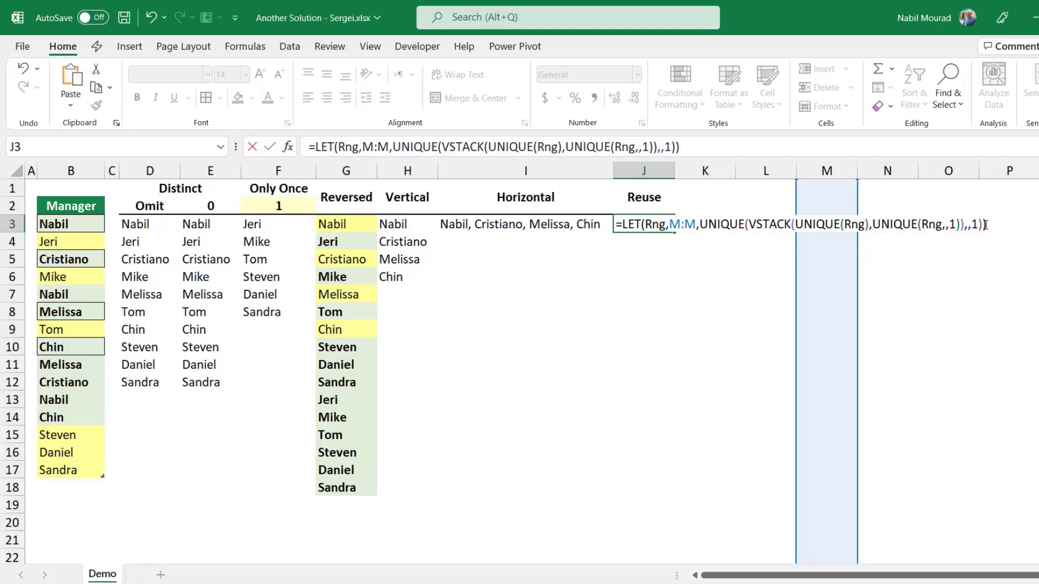
key(Return)
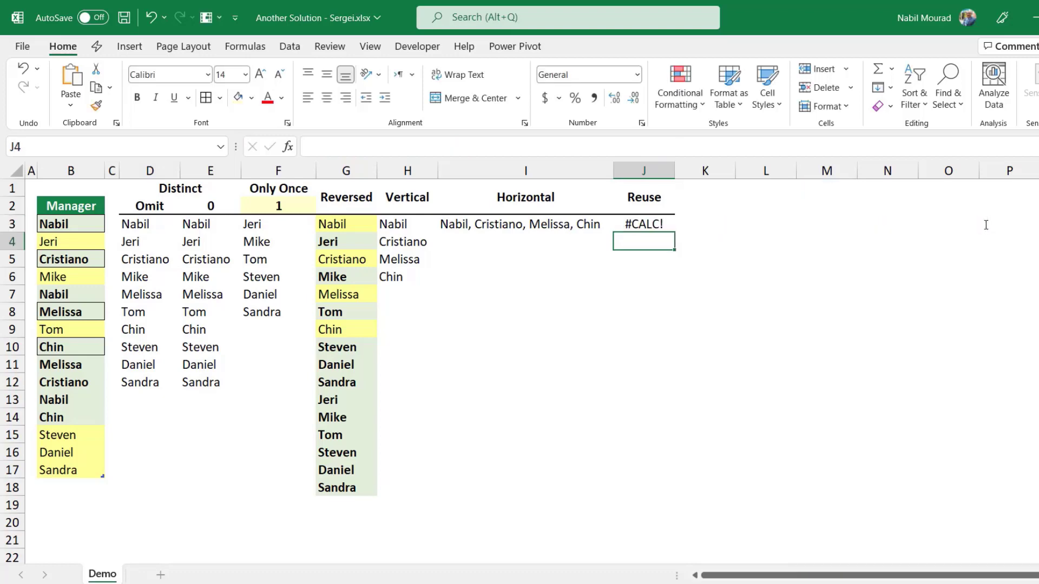
Step: Replace the M:M placeholder in J3's LET formula with the table's Manager column, Data[Manager], and enter it
click(643, 223)
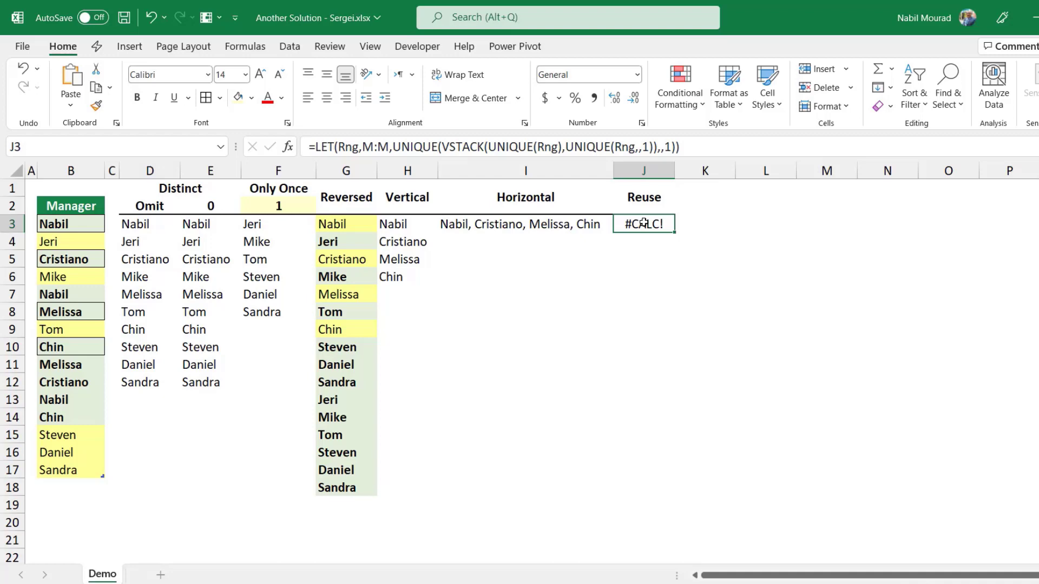
double_click(643, 223)
double_click(681, 222)
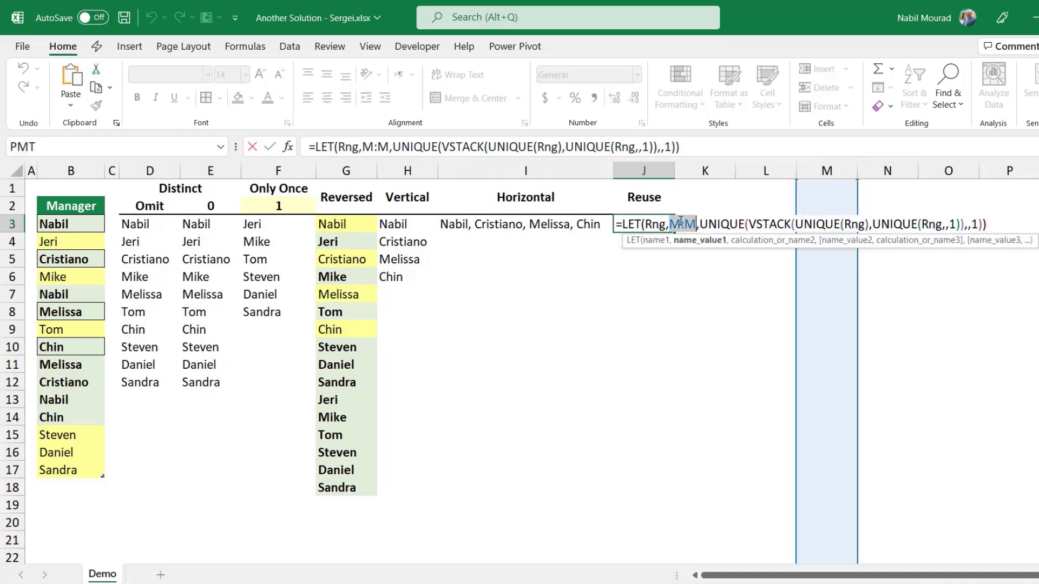
click(72, 195)
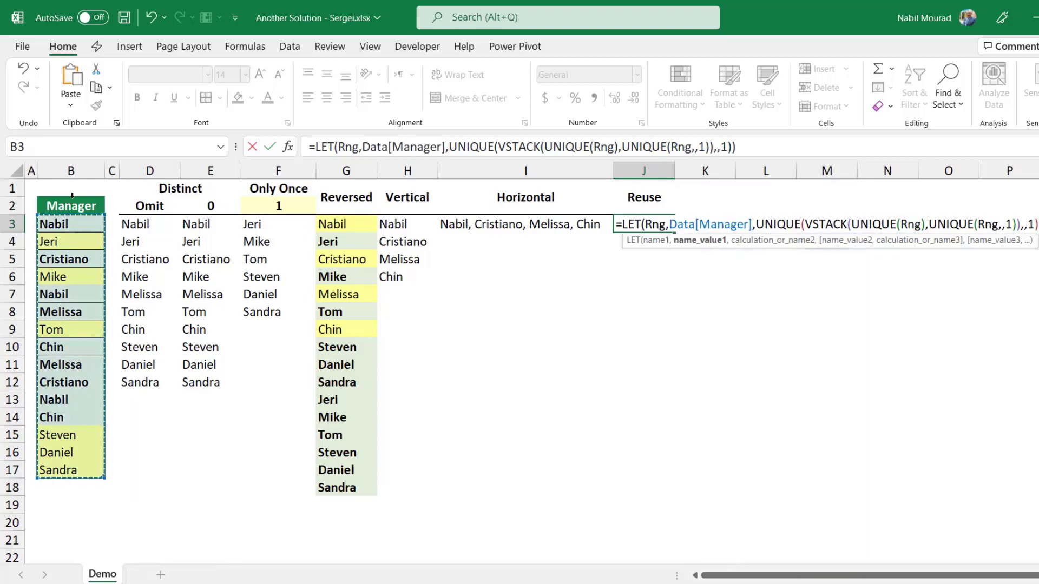
key(Return)
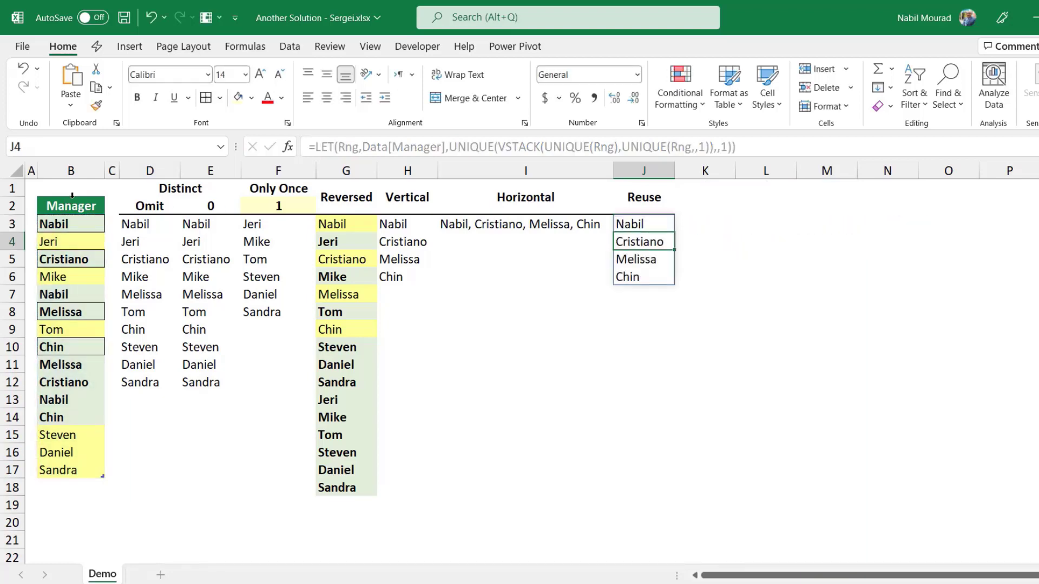